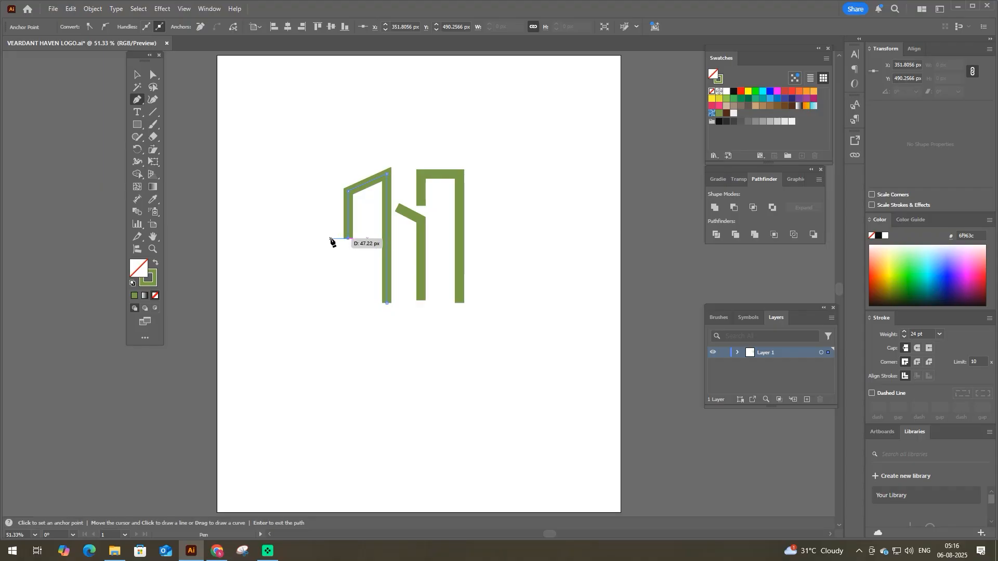
# - Extend the left building's outline with a step about 47 px wide and a wall about 172 px down to the baseline
pyautogui.click(330, 239)
pyautogui.click(331, 303)
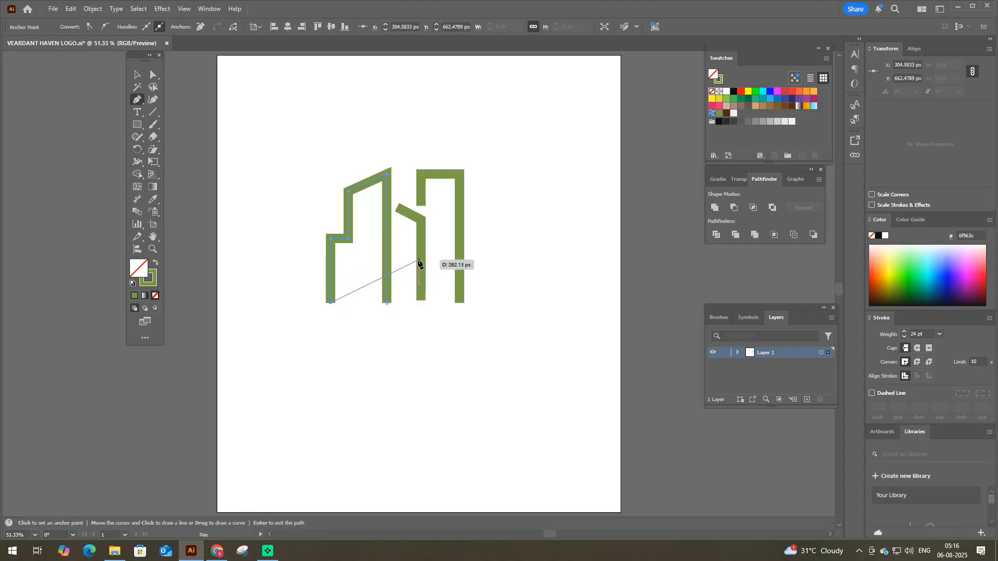
pyautogui.press('Return')
# - Draw a vertical antenna about 90 px tall rising from the middle of the right tower's roof
pyautogui.click(441, 174)
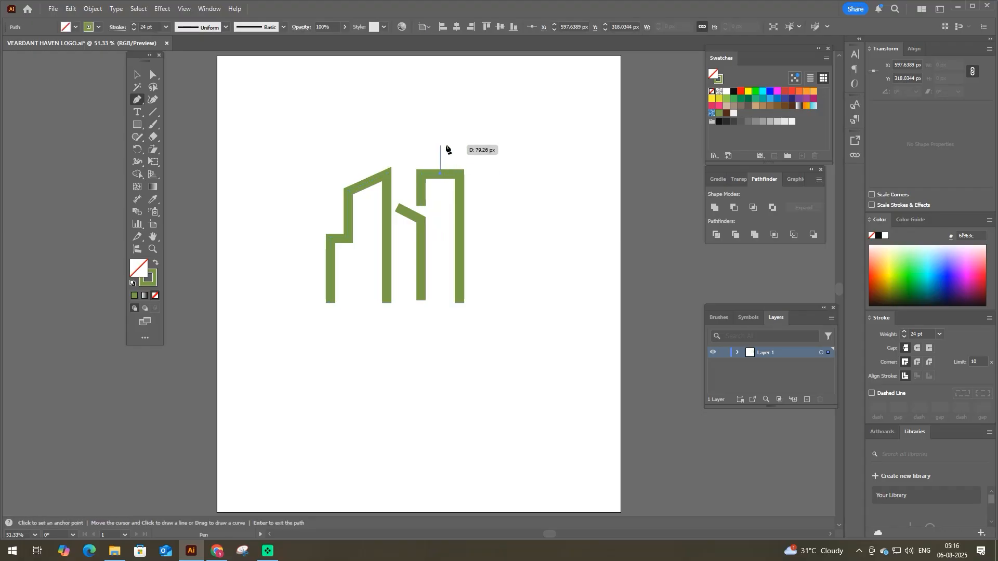
pyautogui.click(442, 141)
pyautogui.press('Return')
pyautogui.press('v')
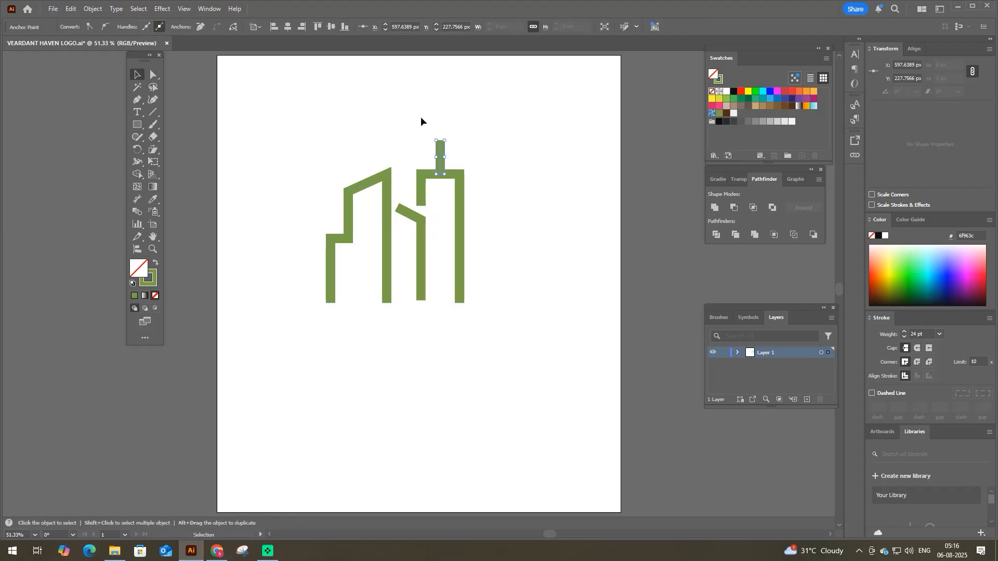
# - Give the antenna's stroke a rounded end
pyautogui.click(450, 170)
pyautogui.click(419, 122)
pyautogui.click(452, 175)
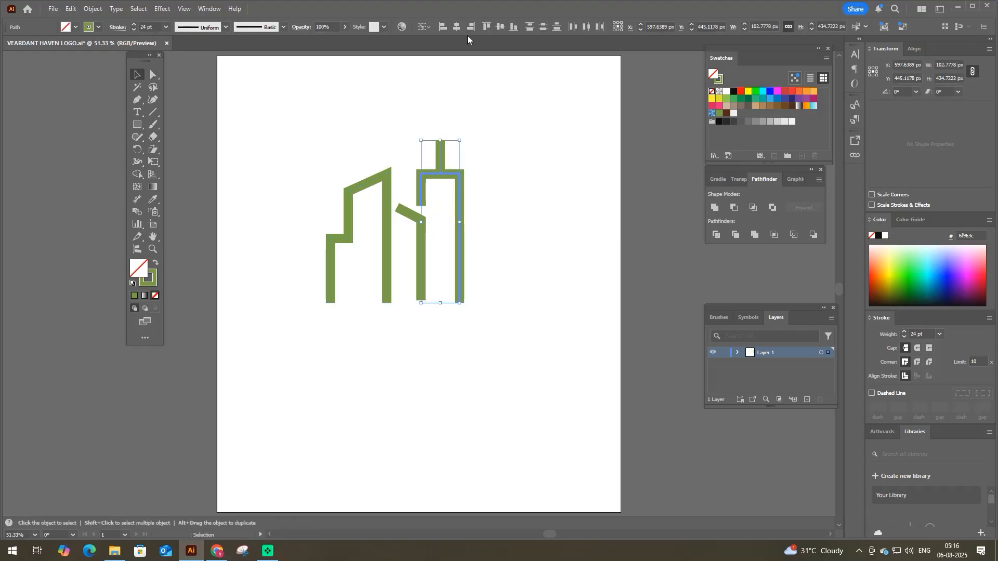
pyautogui.click(440, 156)
pyautogui.click(118, 27)
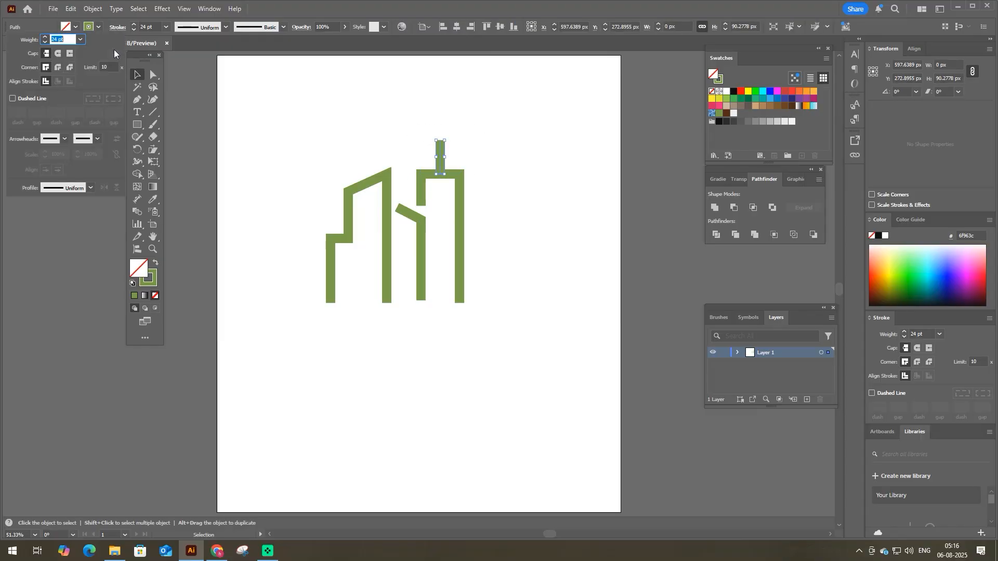
pyautogui.click(58, 67)
pyautogui.click(390, 109)
# - Raise the left building's roof peak for a steeper slope, then move the whole sloped roof edge slightly higher
pyautogui.moveTo(310, 109); pyautogui.dragTo(494, 302)
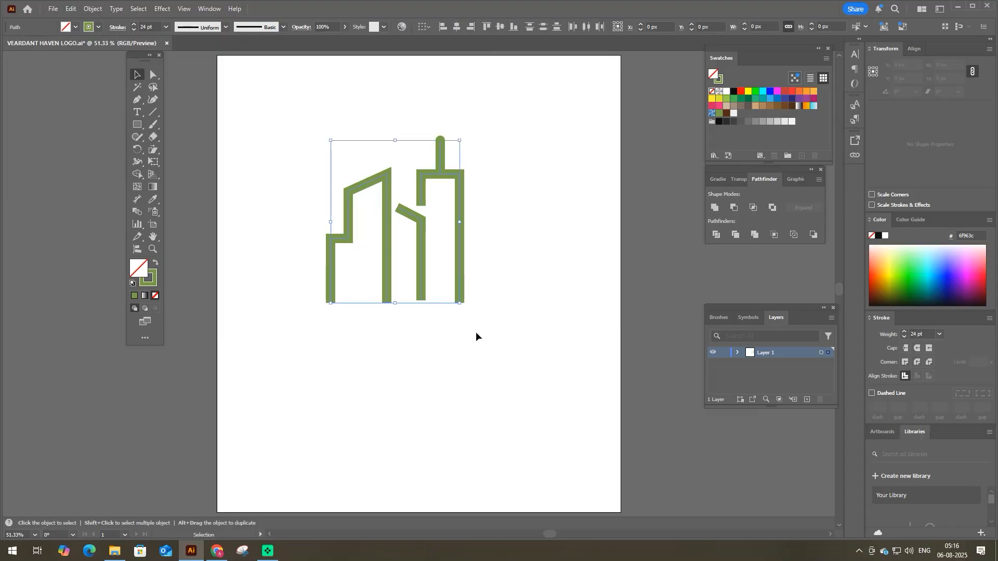
pyautogui.click(442, 339)
pyautogui.press('a')
pyautogui.moveTo(386, 175); pyautogui.dragTo(386, 167)
pyautogui.click(365, 299)
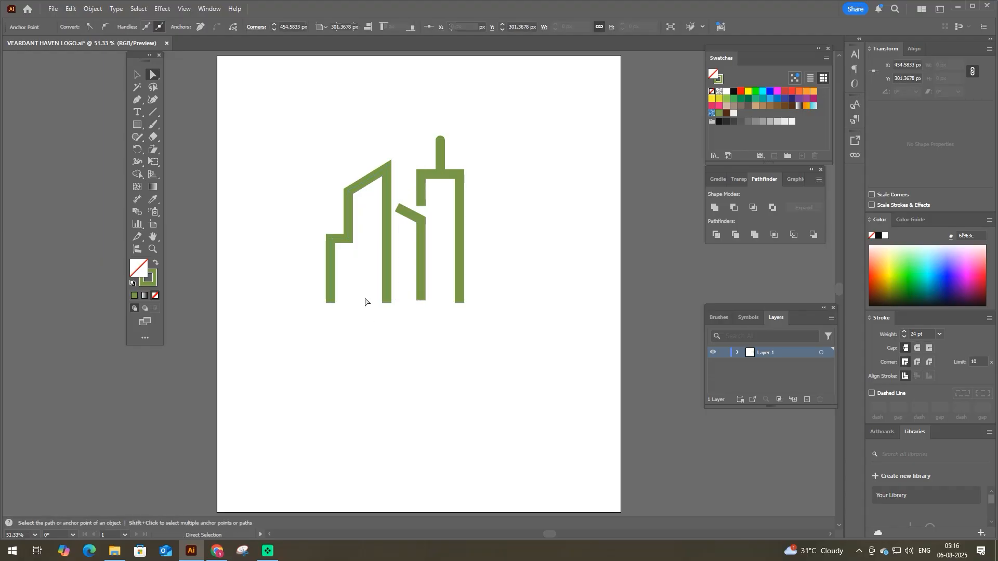
pyautogui.moveTo(315, 122); pyautogui.dragTo(385, 161)
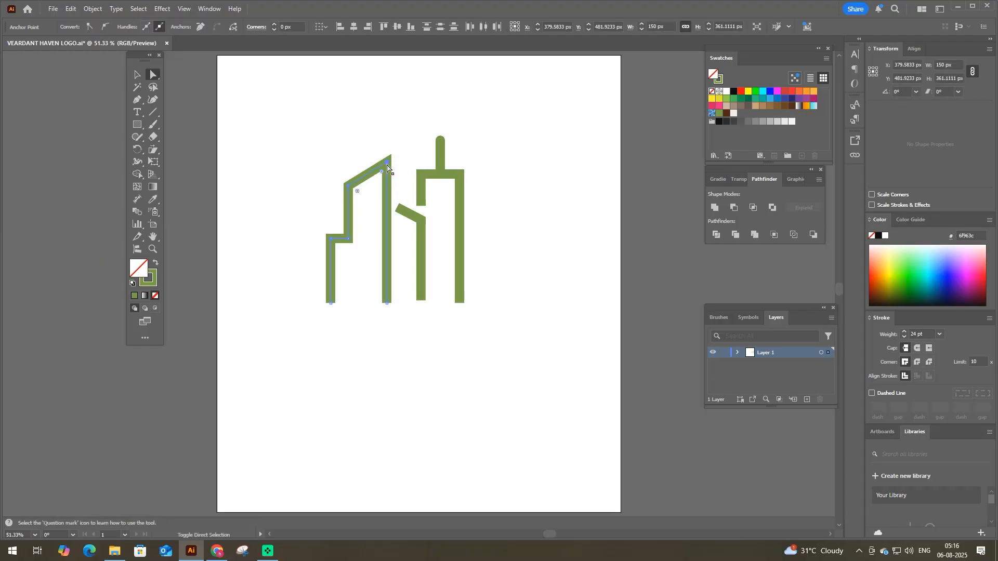
pyautogui.click(364, 328)
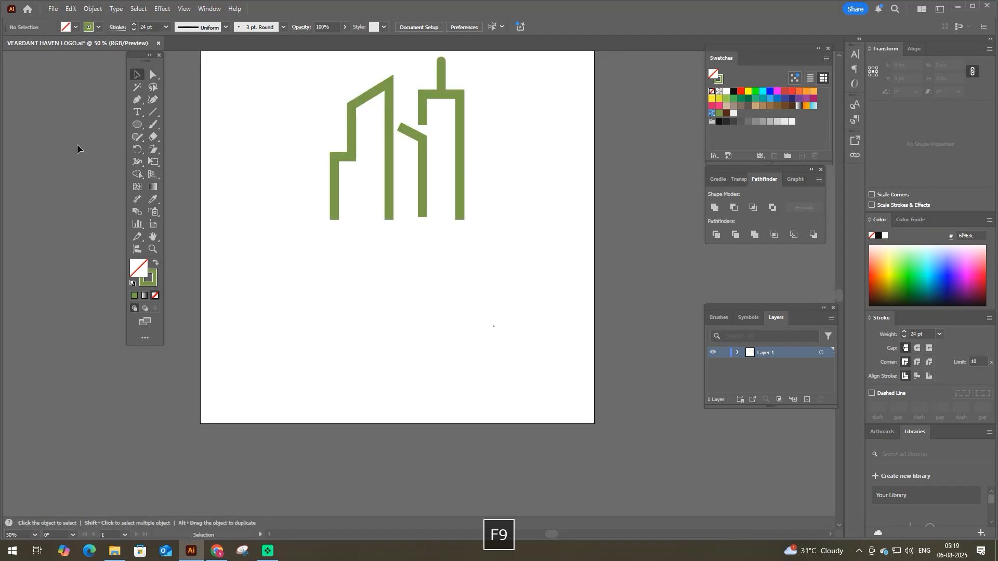
# - Draw a green outlined circle below the buildings, slightly wider than the skyline
pyautogui.press('l')
pyautogui.moveTo(397, 349); pyautogui.dragTo(470, 407)
pyautogui.press('v')
pyautogui.click(406, 320)
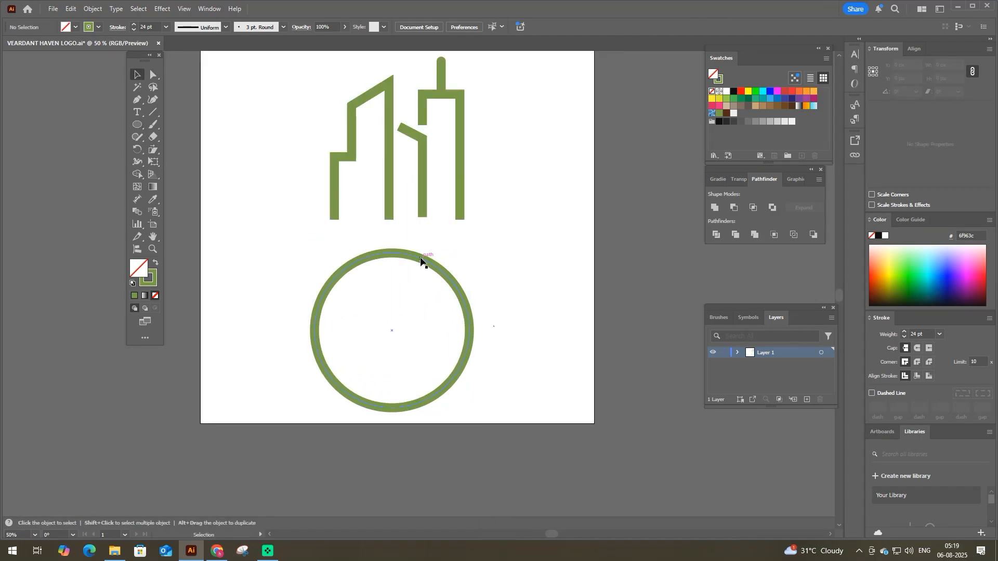
# - Overlap the circle with a lower copy, keep only their lens-shaped intersection using Shape Builder, and group it
pyautogui.moveTo(421, 260); pyautogui.dragTo(422, 331)
pyautogui.click(137, 175)
pyautogui.keyDown('alt'); pyautogui.click(392, 280); pyautogui.keyUp('alt')
pyautogui.keyDown('alt'); pyautogui.click(363, 447); pyautogui.keyUp('alt')
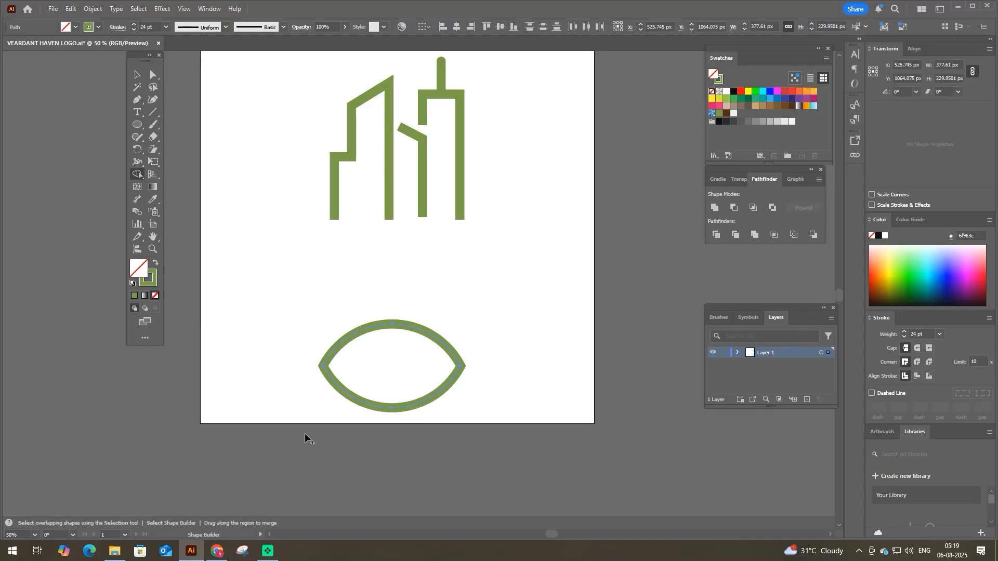
pyautogui.press('v')
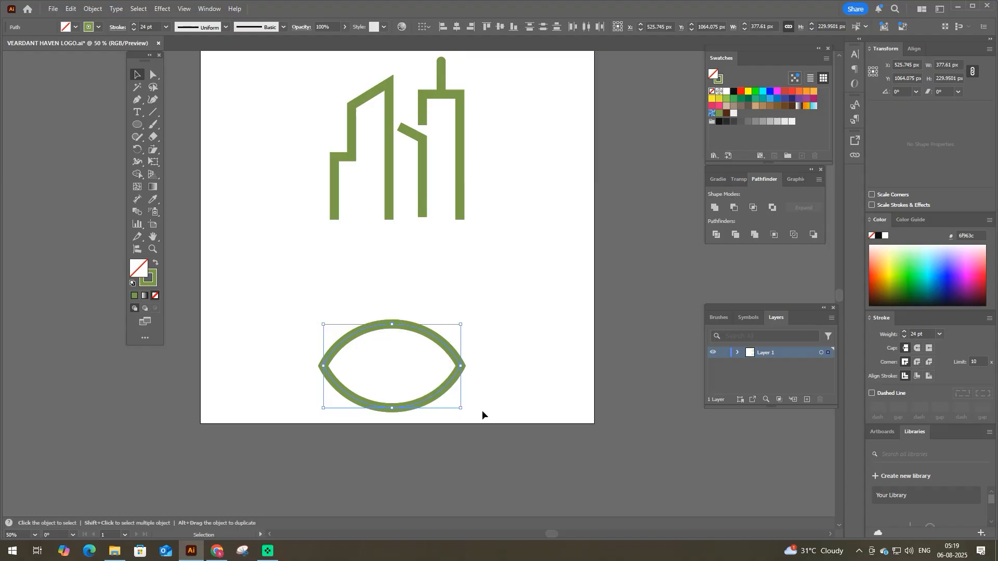
pyautogui.hotkey('ctrl', 'g')
# - Centre the buildings and the lens horizontally on the artboard and move the lens up over the buildings' bases
pyautogui.moveTo(289, 146); pyautogui.dragTo(530, 360)
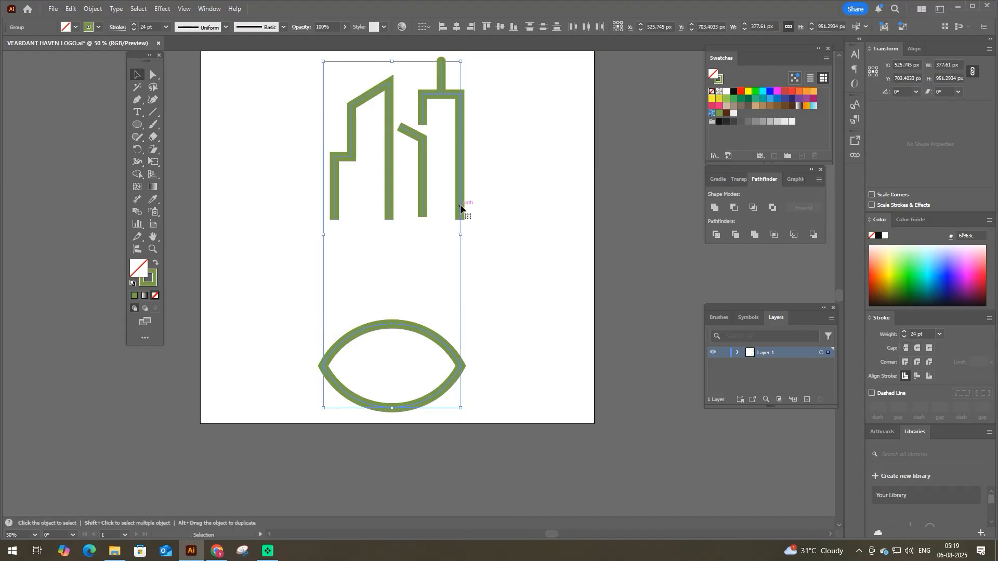
pyautogui.click(456, 27)
pyautogui.moveTo(519, 283); pyautogui.dragTo(374, 409)
pyautogui.moveTo(390, 327); pyautogui.dragTo(407, 254)
pyautogui.press('space')
pyautogui.scroll(1, 410, 253)
pyautogui.moveTo(396, 316); pyautogui.dragTo(423, 386)
pyautogui.moveTo(388, 355); pyautogui.dragTo(394, 379)
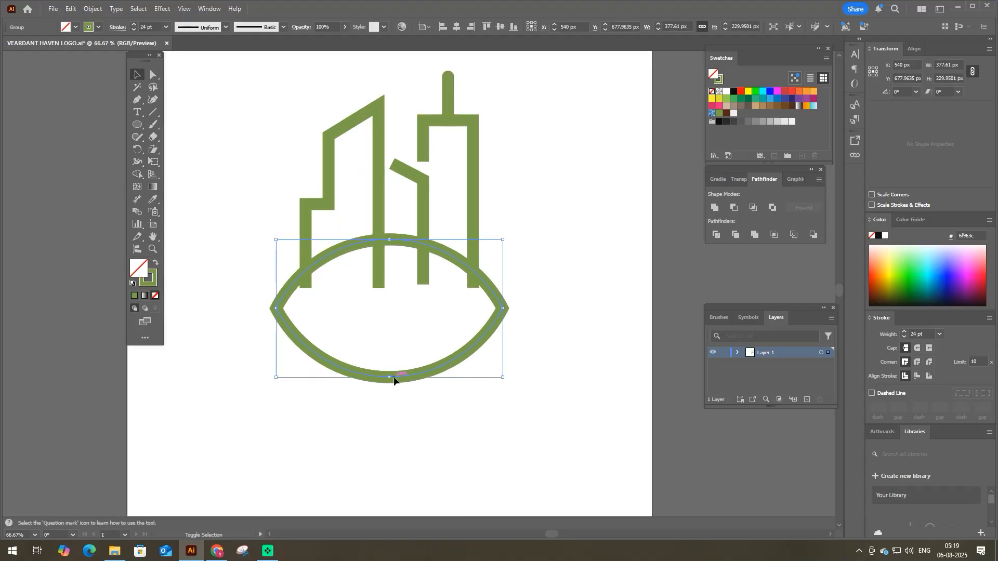
pyautogui.click(375, 387)
# - Draw a horizontal line about 466 px long joining the lens's two corner points
pyautogui.press('p')
pyautogui.click(276, 309)
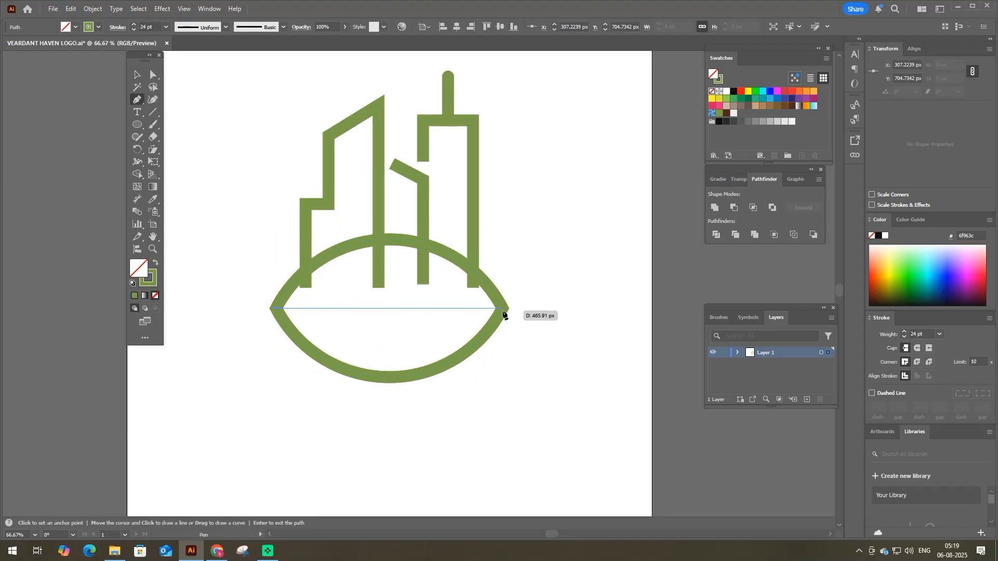
pyautogui.click(507, 309)
pyautogui.press('v')
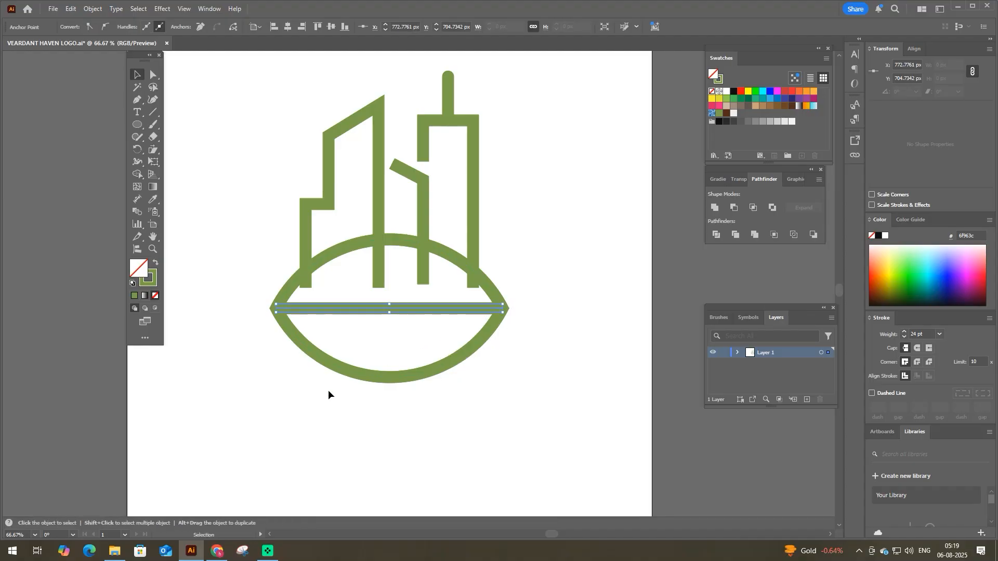
# - Group the lens with its horizontal line and move both up until the line meets the buildings' bases
pyautogui.moveTo(283, 385); pyautogui.dragTo(438, 206)
pyautogui.hotkey('ctrl', 'g')
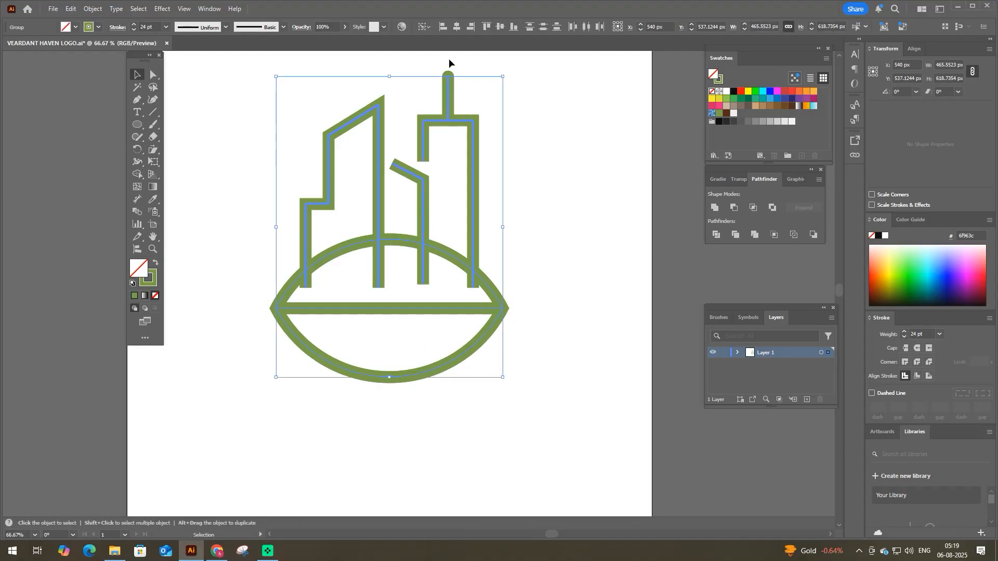
pyautogui.moveTo(556, 309); pyautogui.dragTo(481, 359)
pyautogui.moveTo(485, 308); pyautogui.dragTo(485, 297)
pyautogui.click(478, 369)
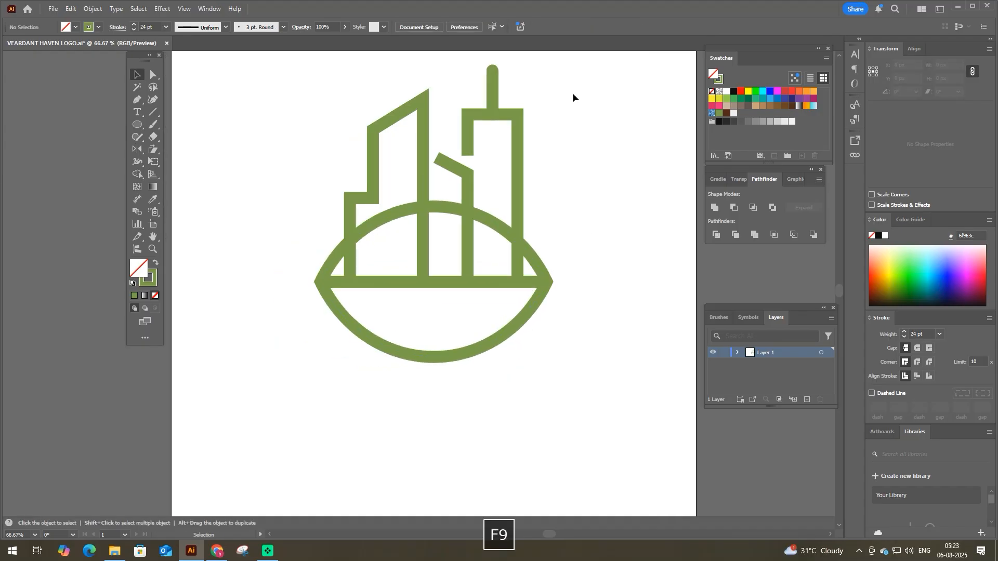
# - Convert the strokes of the whole logo to filled shapes with Outline Stroke
pyautogui.moveTo(572, 92); pyautogui.dragTo(308, 326)
pyautogui.click(87, 10)
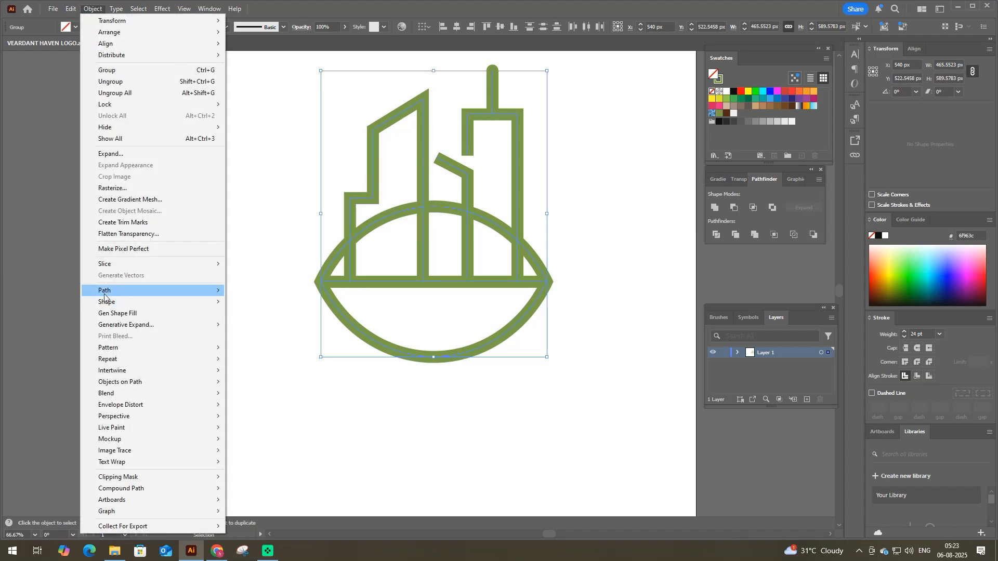
pyautogui.moveTo(102, 293)
pyautogui.click(258, 316)
pyautogui.click(259, 335)
pyautogui.moveTo(423, 250); pyautogui.dragTo(403, 255)
pyautogui.hotkey('ctrl', 'z')
pyautogui.click(403, 322)
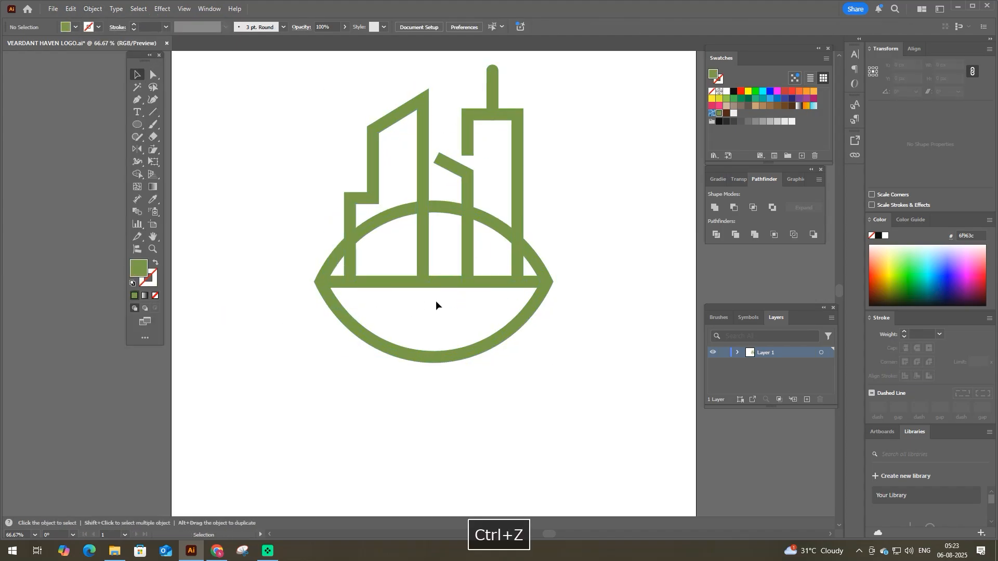
pyautogui.press('p')
pyautogui.scroll(1, 367, 294)
pyautogui.click(338, 276)
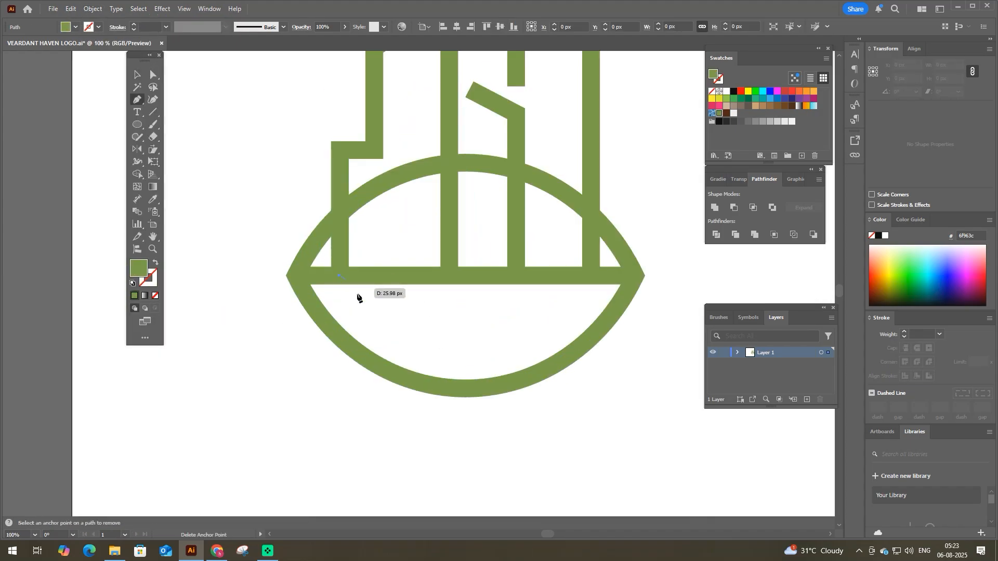
pyautogui.click(379, 325)
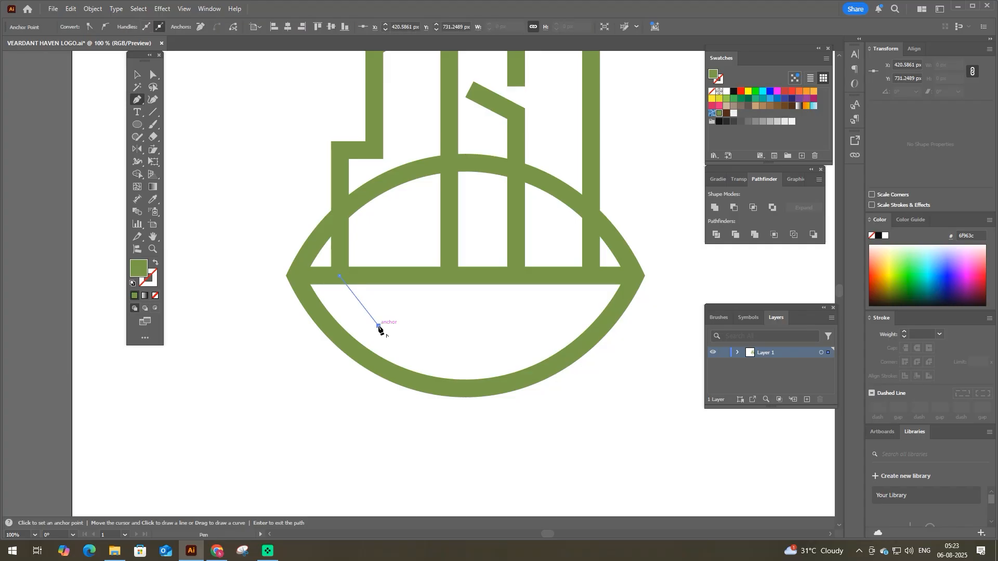
pyautogui.press('F9')
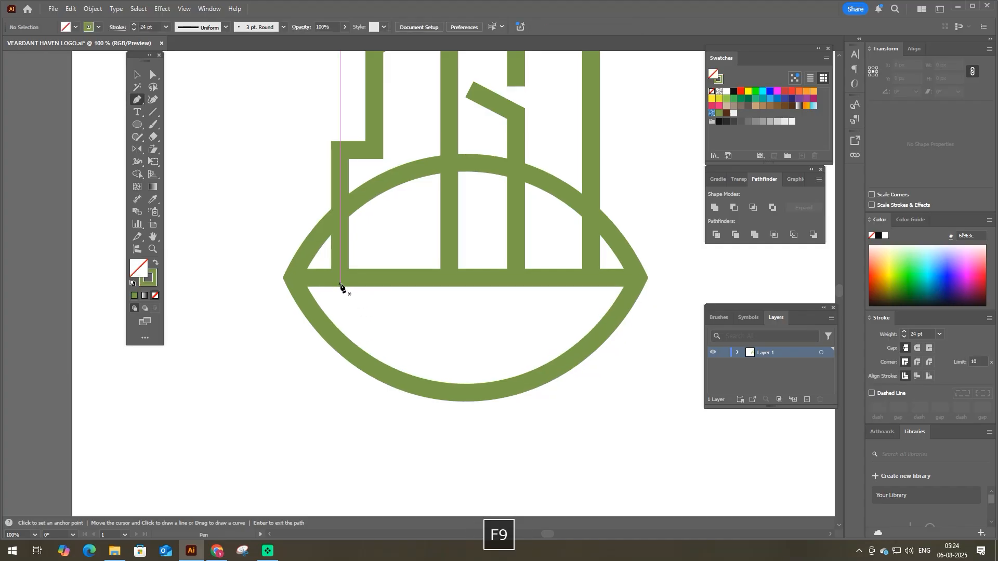
# - Draw parallel diagonal lines sloping down and right inside the lens from the bases of the two left building's walls
pyautogui.click(340, 281)
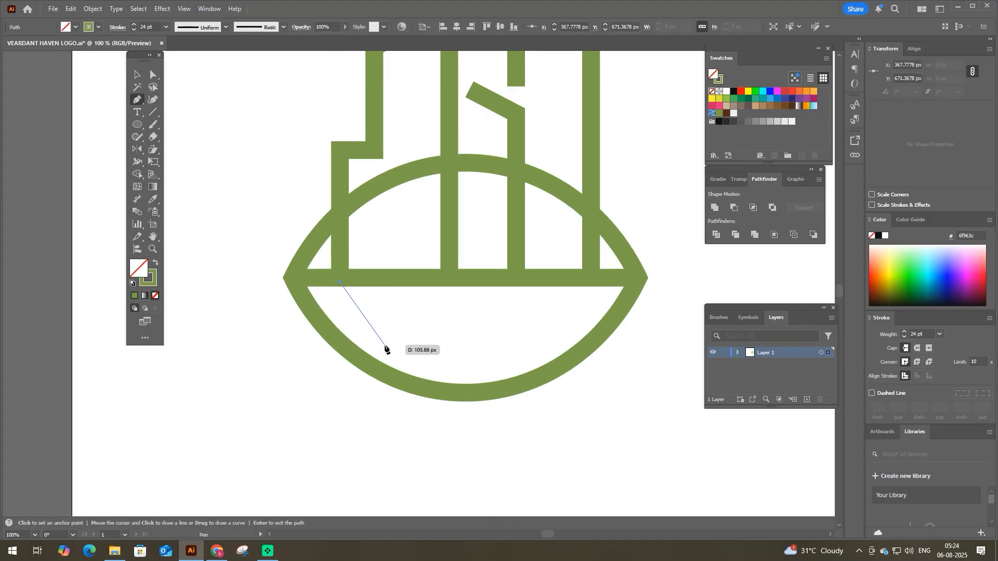
pyautogui.click(386, 344)
pyautogui.click(452, 282)
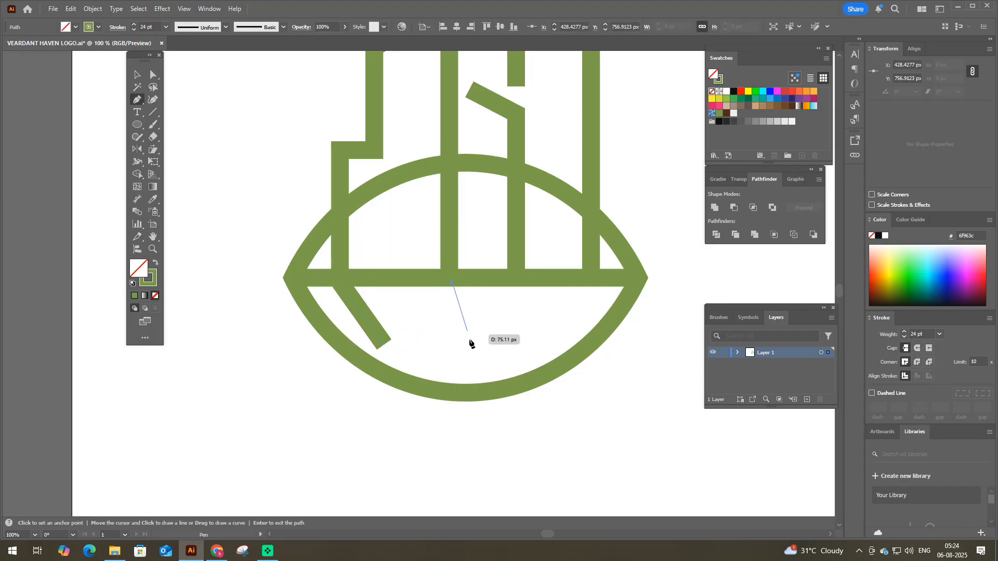
pyautogui.click(494, 359)
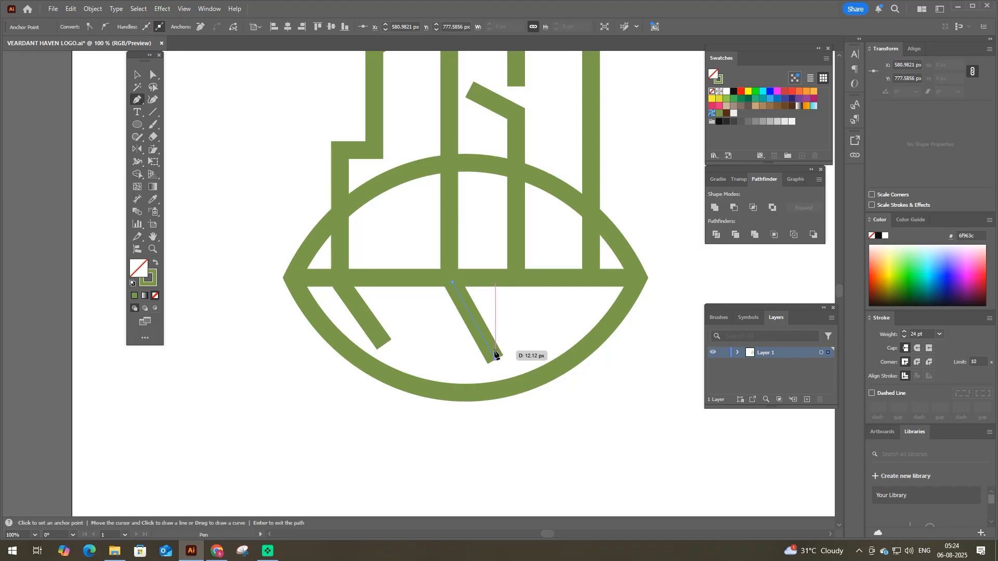
pyautogui.press('a')
pyautogui.moveTo(495, 362); pyautogui.dragTo(507, 362)
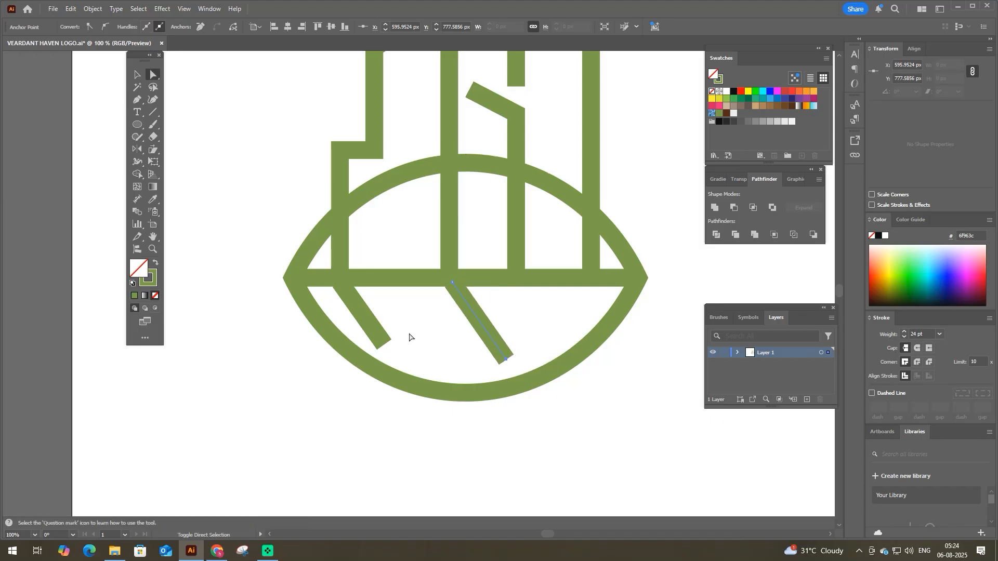
# - Add shorter parallel diagonals below the third and fourth walls and slightly shorten the first diagonal
pyautogui.moveTo(359, 339); pyautogui.dragTo(359, 339)
pyautogui.moveTo(453, 282)
pyautogui.mouseDown()
pyautogui.moveTo(483, 310)
pyautogui.moveTo(531, 308)
pyautogui.mouseUp()
pyautogui.press('space')
pyautogui.click(497, 306)
pyautogui.moveTo(561, 354)
pyautogui.mouseDown()
pyautogui.moveTo(544, 331)
pyautogui.moveTo(567, 310)
pyautogui.moveTo(603, 310)
pyautogui.moveTo(610, 320)
pyautogui.moveTo(598, 307)
pyautogui.mouseUp()
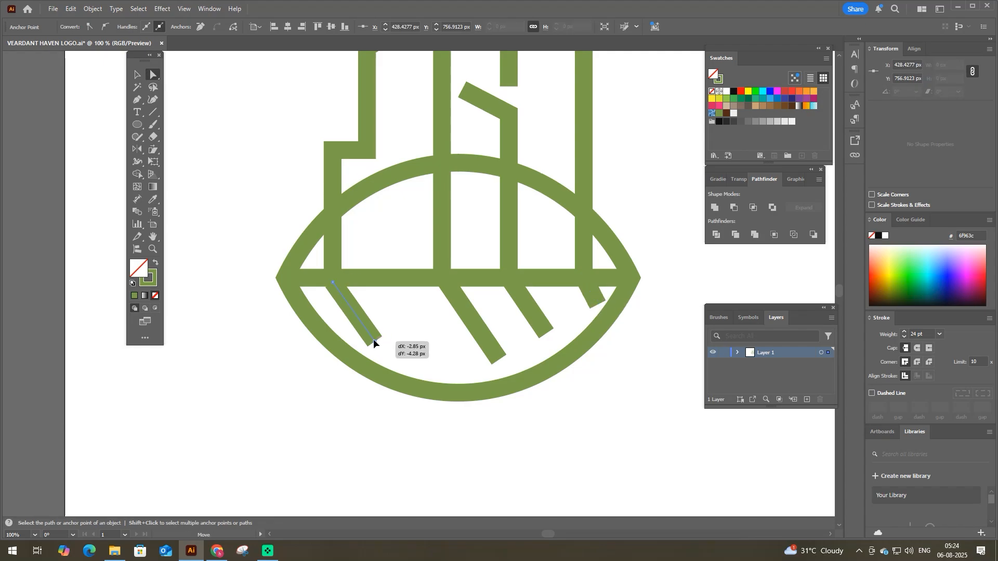
pyautogui.click(419, 331)
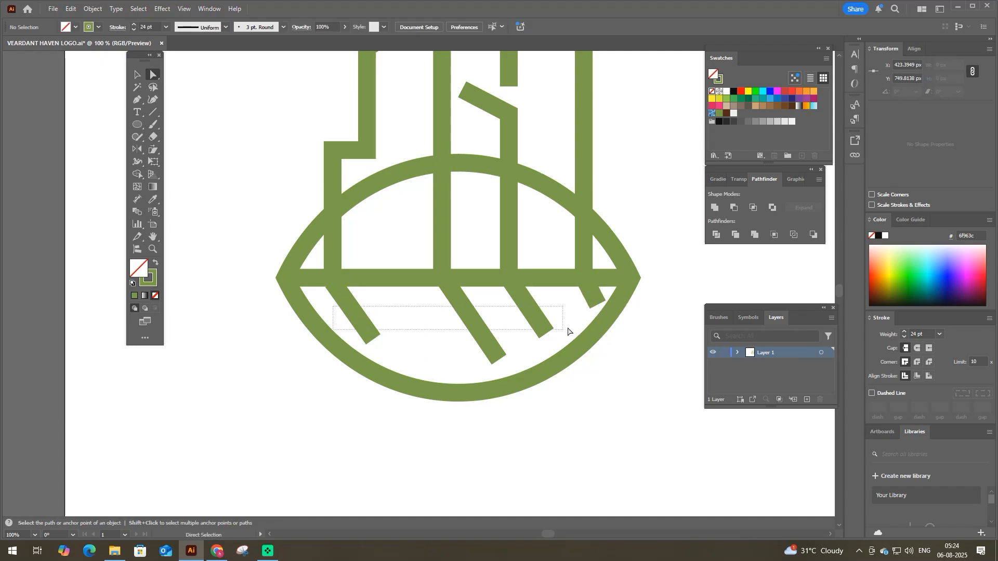
# - Group the four diagonal lines and give their strokes round caps and round joins
pyautogui.moveTo(568, 331); pyautogui.dragTo(582, 309)
pyautogui.press('v')
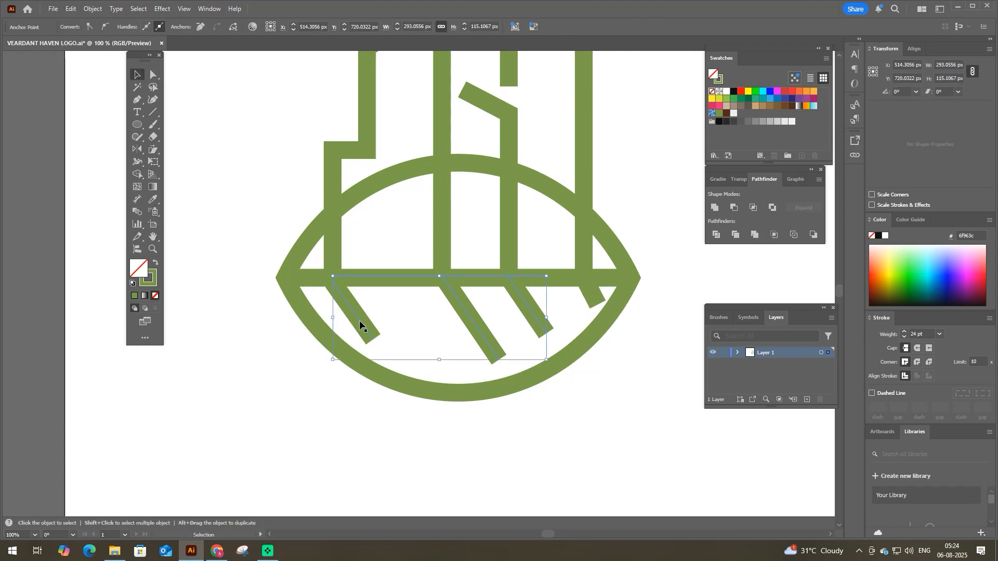
pyautogui.keyDown('shift'); pyautogui.click(592, 295); pyautogui.keyUp('shift')
pyautogui.hotkey('ctrl', 'g')
pyautogui.click(117, 27)
pyautogui.click(58, 53)
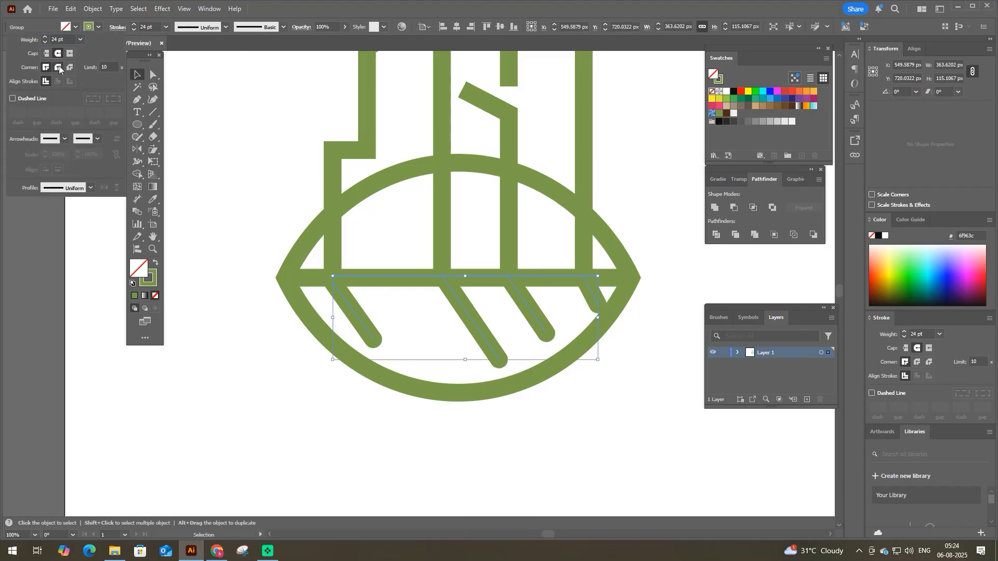
pyautogui.click(59, 68)
pyautogui.click(252, 317)
# - Enlarge the lens slightly outward on both sides to give the diagonals more clearance
pyautogui.click(499, 387)
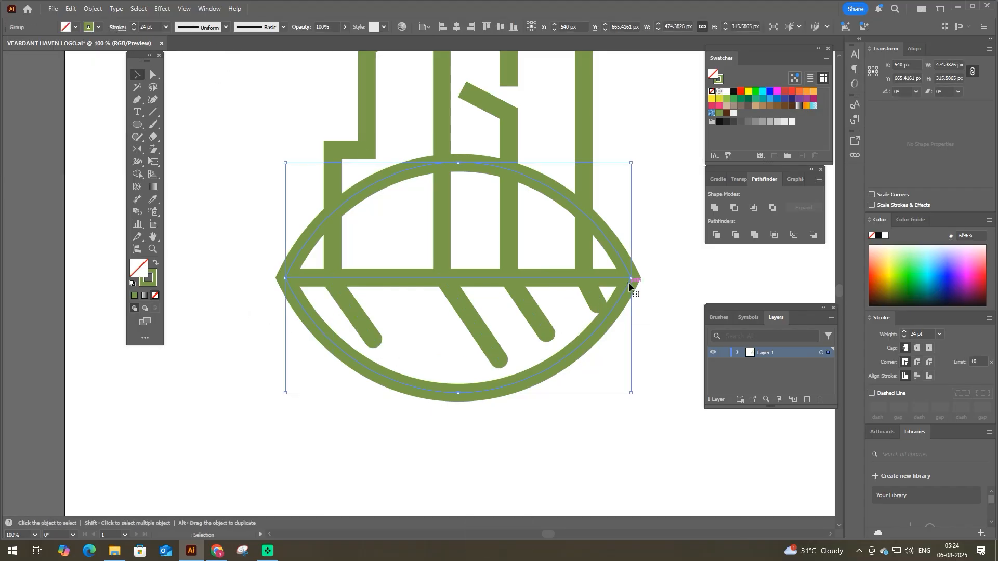
pyautogui.moveTo(633, 281); pyautogui.dragTo(645, 281)
pyautogui.moveTo(285, 279); pyautogui.dragTo(281, 281)
pyautogui.click(271, 339)
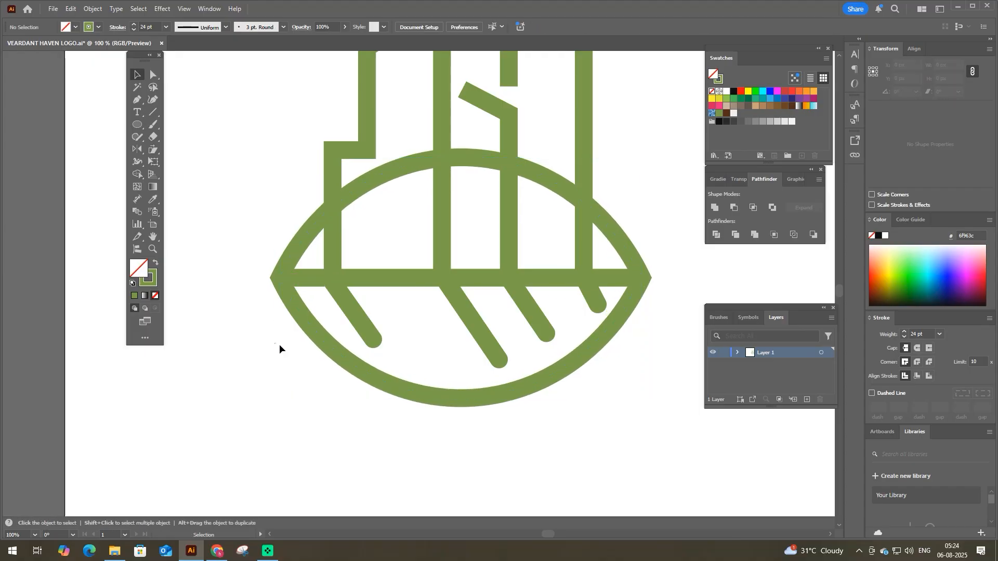
# - Shorten the fourth diagonal by pulling its lower end slightly up, away from the lens's edge
pyautogui.press('a')
pyautogui.click(598, 306)
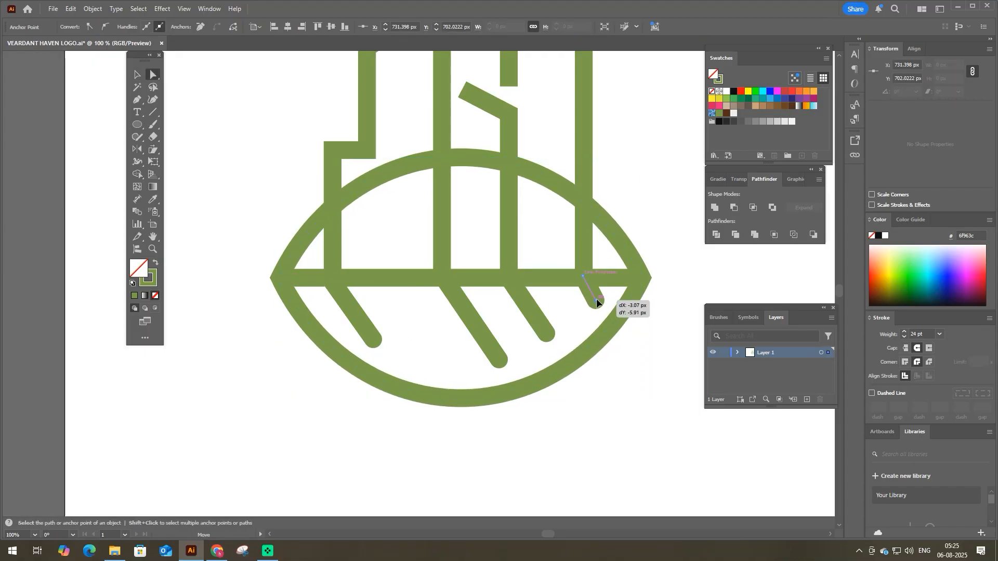
pyautogui.moveTo(597, 298); pyautogui.dragTo(597, 298)
pyautogui.click(457, 360)
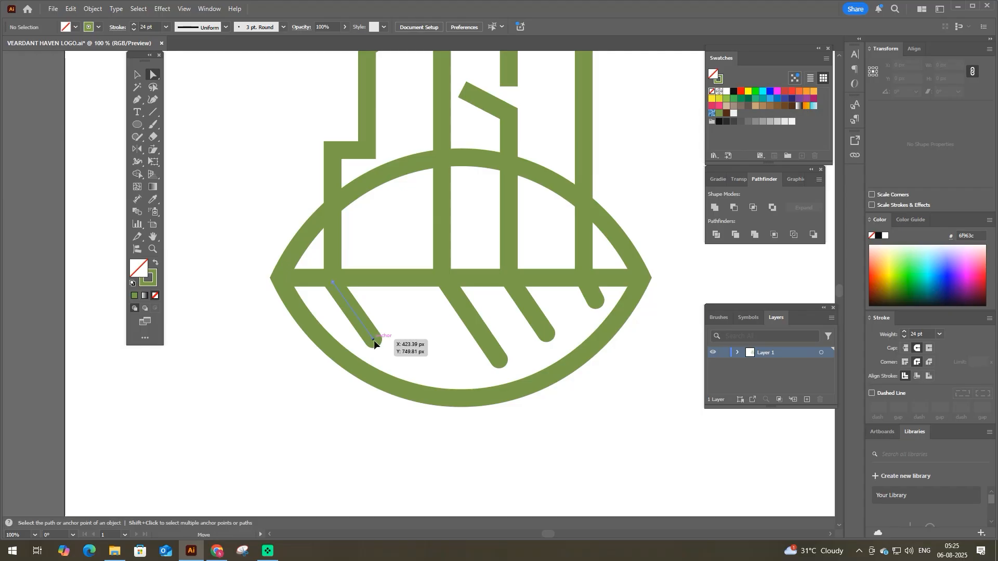
# - Nudge the first diagonal's lower end slightly left and shift the diagonal together with the wall above it slightly right
pyautogui.moveTo(373, 341); pyautogui.dragTo(370, 341)
pyautogui.click(402, 331)
pyautogui.keyDown('shift'); pyautogui.click(333, 276); pyautogui.keyUp('shift')
pyautogui.keyDown('shift'); pyautogui.click(349, 301); pyautogui.keyUp('shift')
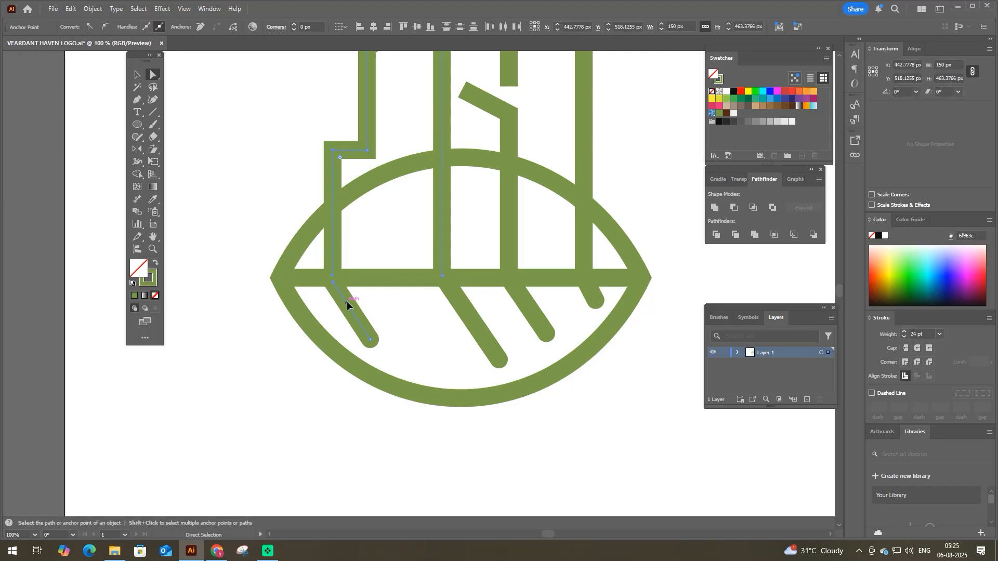
pyautogui.moveTo(350, 302); pyautogui.dragTo(356, 301)
pyautogui.click(403, 318)
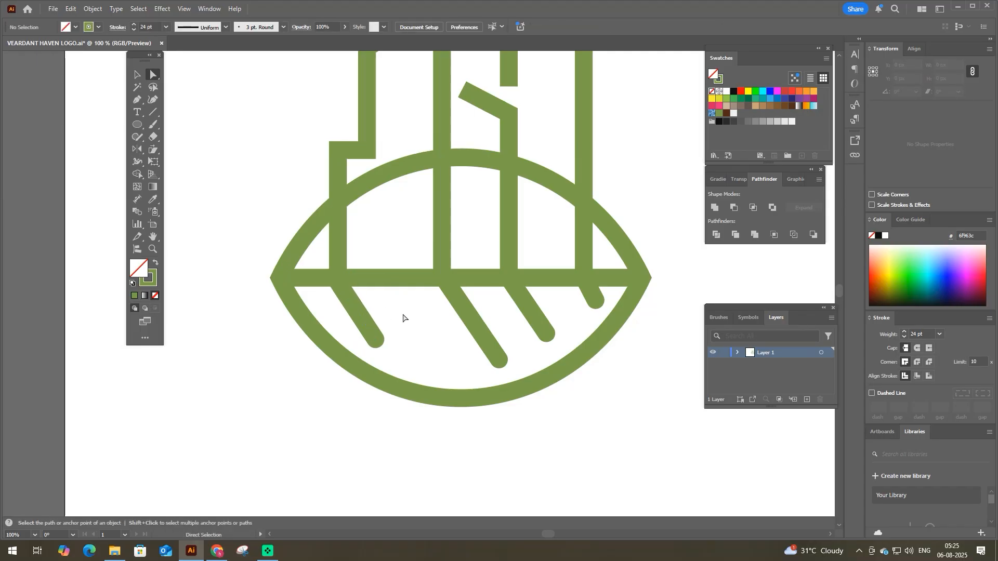
# - Group the skyline, lens and diagonals into one object and save the file
pyautogui.press('v')
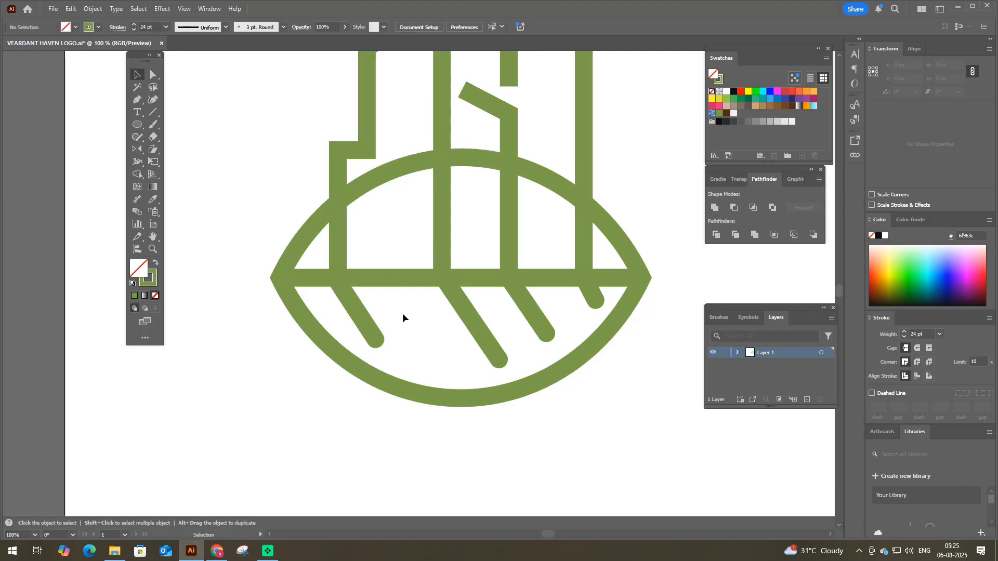
pyautogui.hotkey('ctrl', '-')
pyautogui.moveTo(307, 61); pyautogui.dragTo(616, 396)
pyautogui.hotkey('ctrl', 'g')
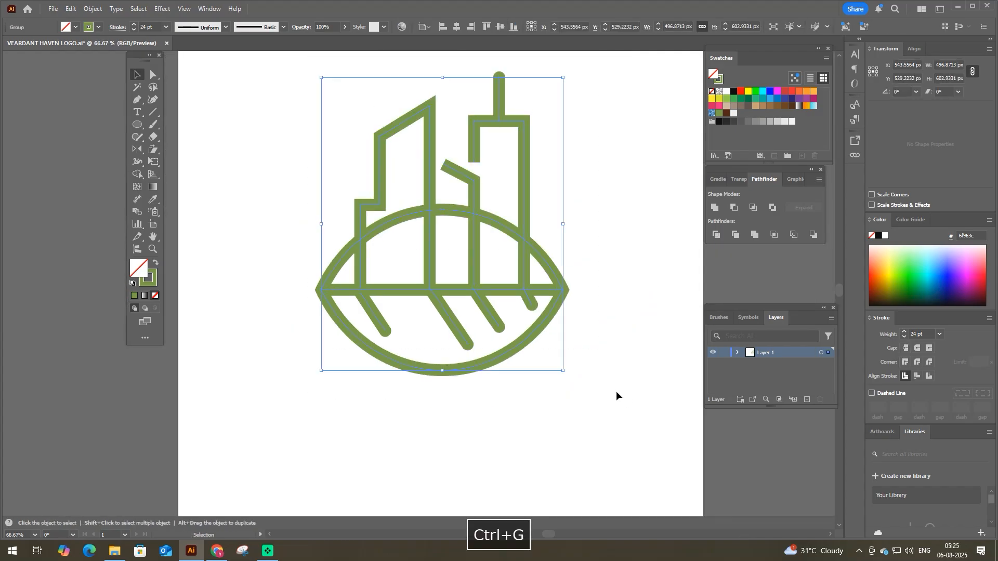
pyautogui.click(615, 396)
pyautogui.hotkey('ctrl', 's')
# - Convert all strokes of the logo artwork into filled outline shapes
pyautogui.hotkey('ctrl', 'a')
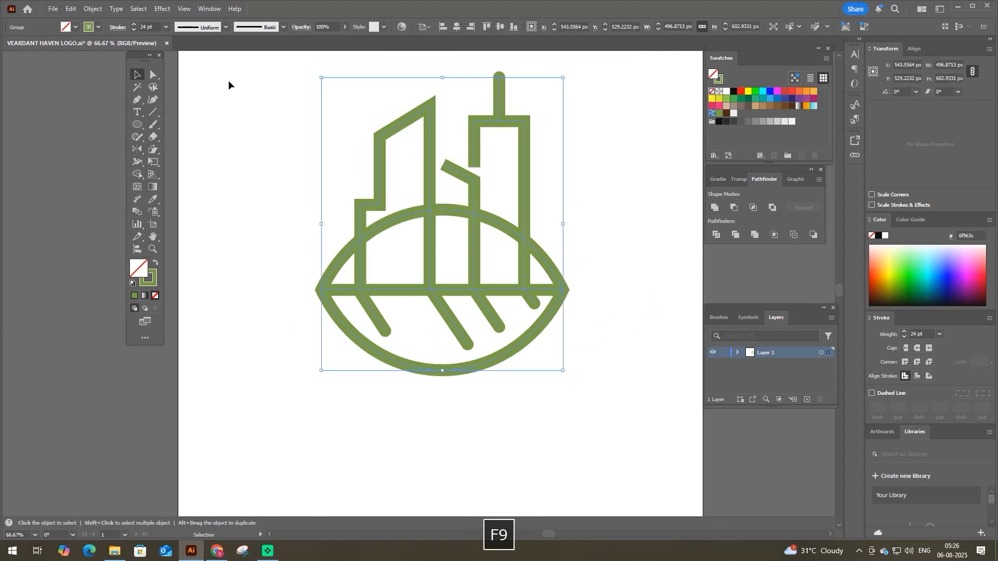
pyautogui.click(93, 9)
pyautogui.moveTo(115, 291)
pyautogui.click(260, 316)
pyautogui.click(260, 341)
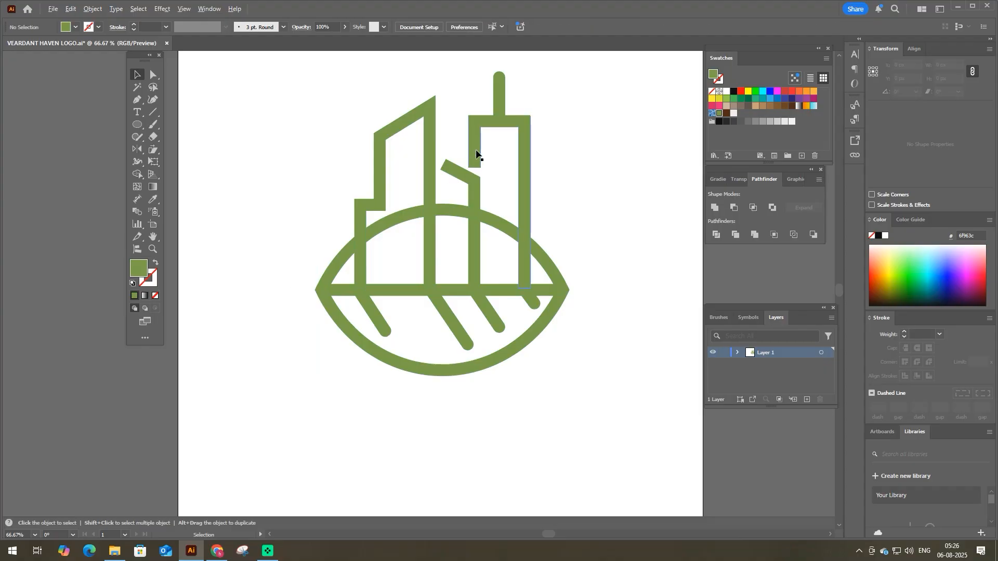
# - Reshape the free end of the short sloped roof and trim the lens arc inside the buildings with Shape Builder
pyautogui.scroll(2, 477, 152)
pyautogui.click(461, 231)
pyautogui.press('a')
pyautogui.click(452, 228)
pyautogui.moveTo(452, 231)
pyautogui.mouseDown()
pyautogui.moveTo(479, 202)
pyautogui.moveTo(454, 186)
pyautogui.moveTo(464, 229)
pyautogui.mouseUp()
pyautogui.click(136, 175)
pyautogui.scroll(-2, 486, 222)
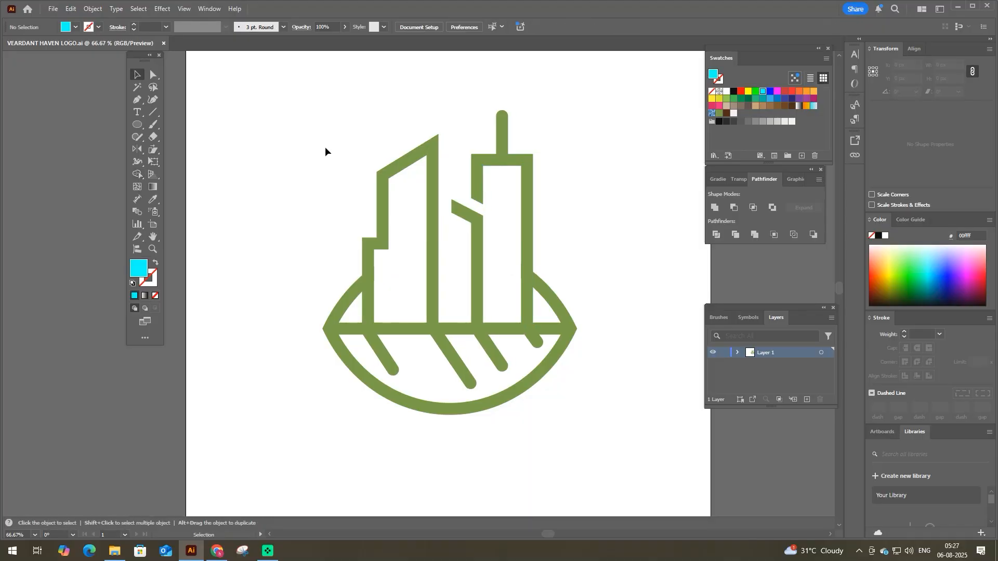
# - Copy the buildings and diagonals and give them a red stroke, thickened until it bridges the gap at the short sloped roof
pyautogui.press('F9')
pyautogui.moveTo(341, 95); pyautogui.dragTo(591, 226)
pyautogui.hotkey('ctrl', 'c')
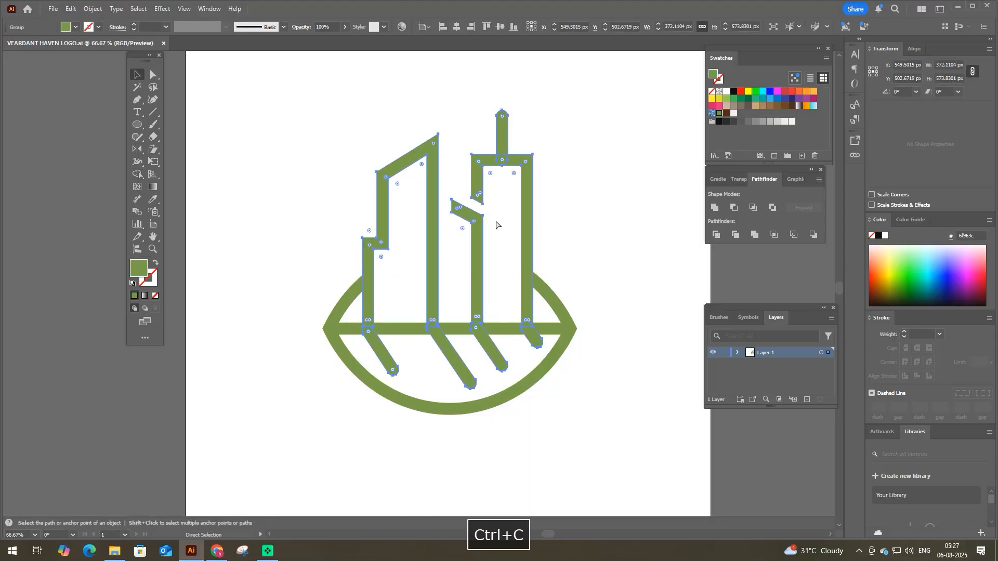
pyautogui.click(98, 27)
pyautogui.click(84, 66)
pyautogui.click(153, 25)
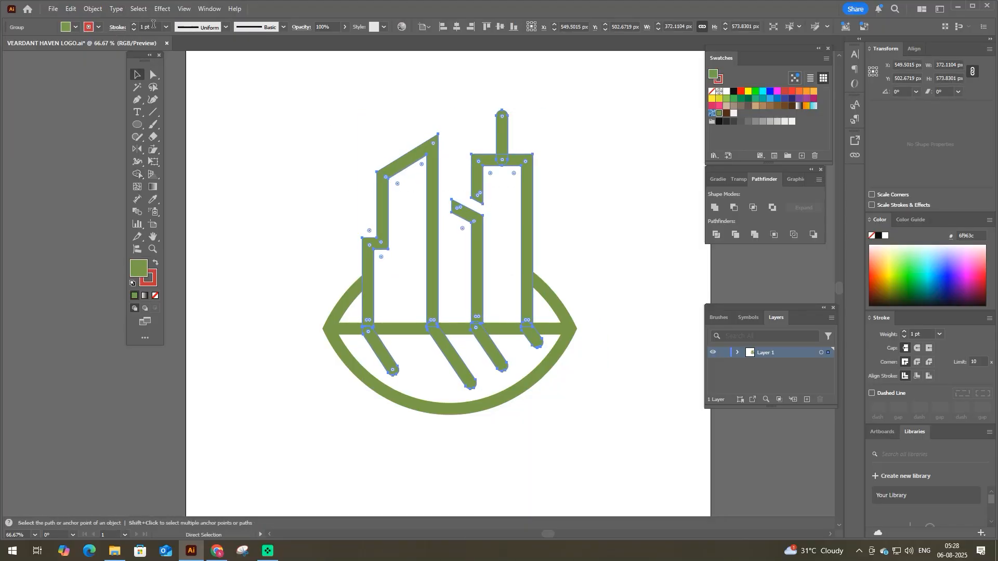
pyautogui.scroll(5, 152, 25)
pyautogui.scroll(17, 152, 25)
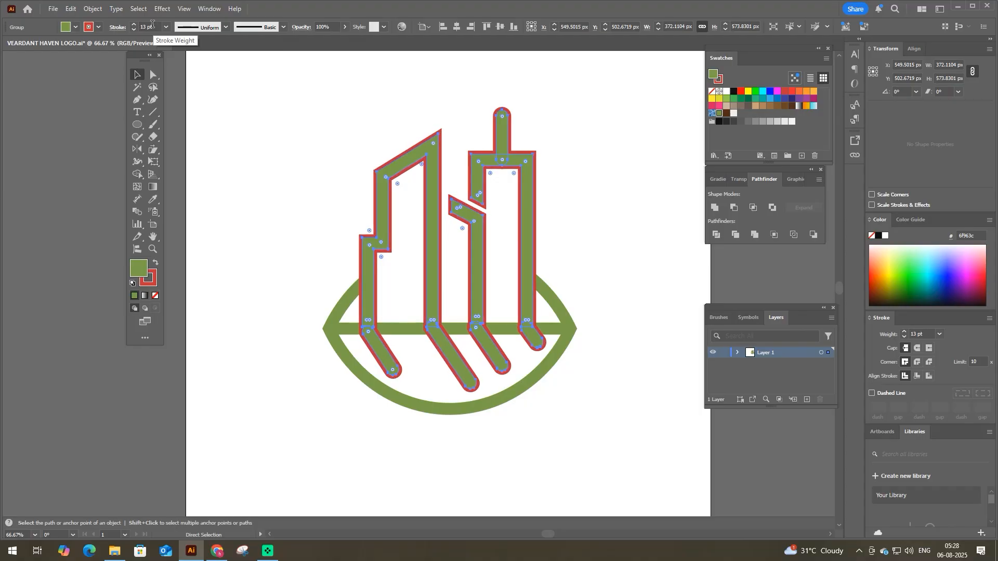
# - Outline the red stroke and use it with Shape Builder to cut gaps in the lens arc beside the outer walls
pyautogui.click(92, 8)
pyautogui.moveTo(107, 290)
pyautogui.click(267, 316)
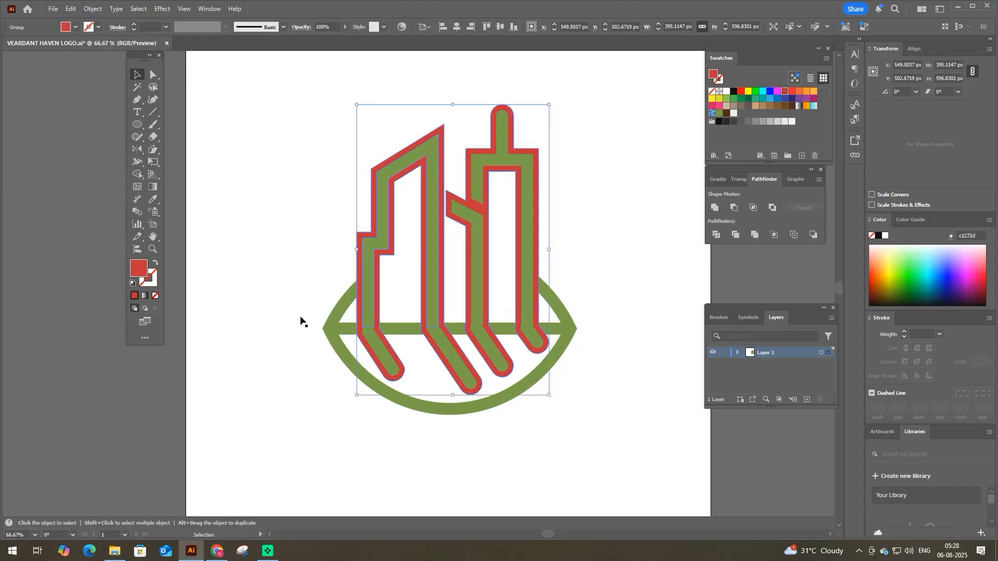
pyautogui.hotkey('ctrl', 'a')
pyautogui.hotkey('shift', 'm')
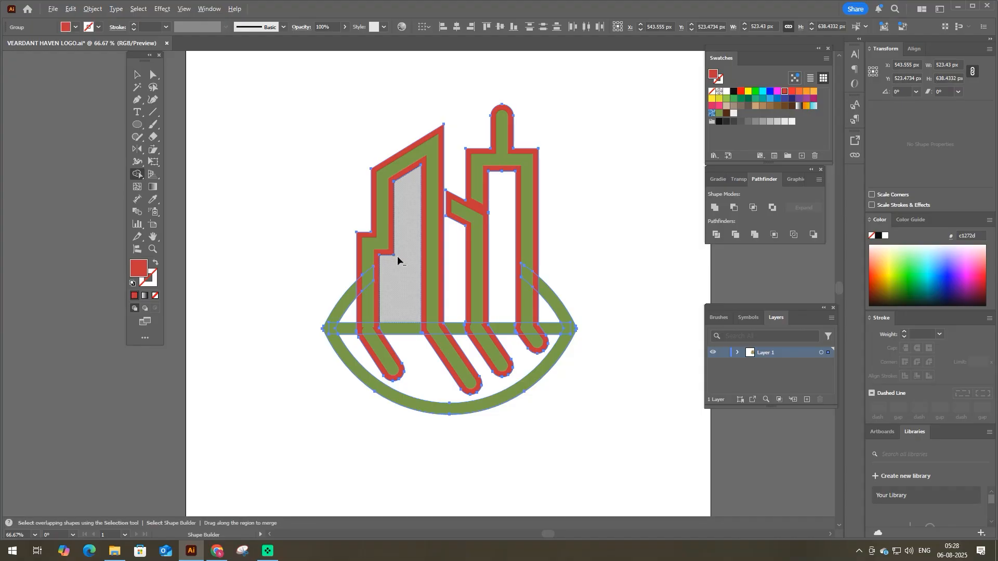
pyautogui.moveTo(398, 260)
pyautogui.mouseDown()
pyautogui.moveTo(470, 255)
pyautogui.moveTo(533, 300)
pyautogui.mouseUp()
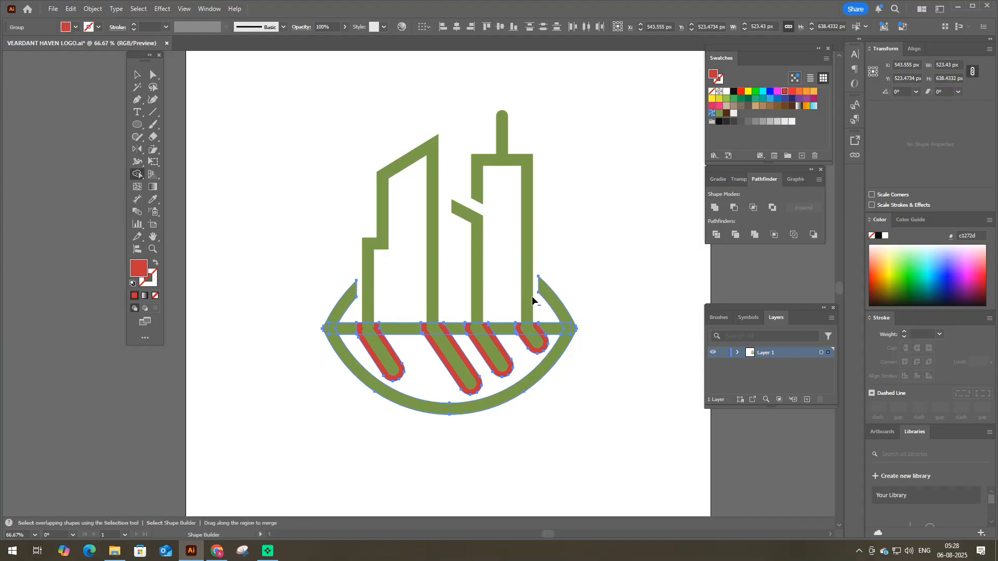
# - Delete the leftover red shapes around the four diagonals and group the whole logo mark
pyautogui.press('a')
pyautogui.click(440, 374)
pyautogui.click(403, 370)
pyautogui.keyDown('shift'); pyautogui.click(450, 369); pyautogui.keyUp('shift')
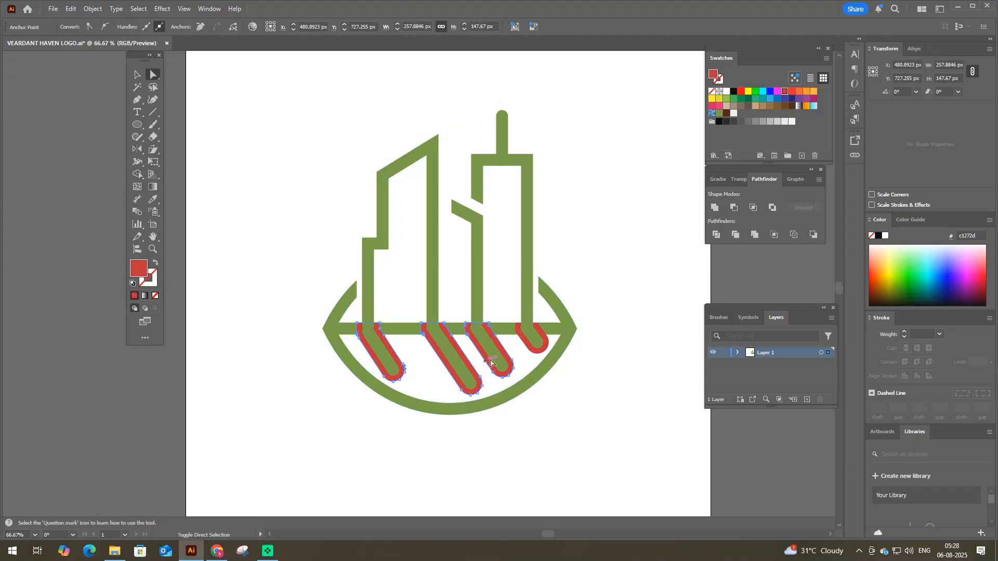
pyautogui.press('Delete')
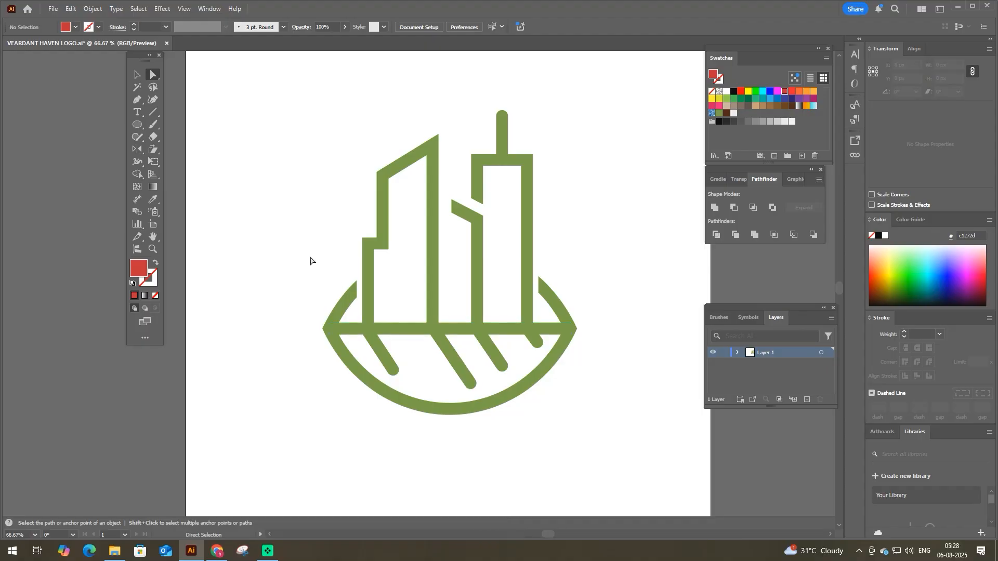
pyautogui.moveTo(298, 113); pyautogui.dragTo(619, 417)
pyautogui.hotkey('ctrl', 'g')
pyautogui.click(453, 252)
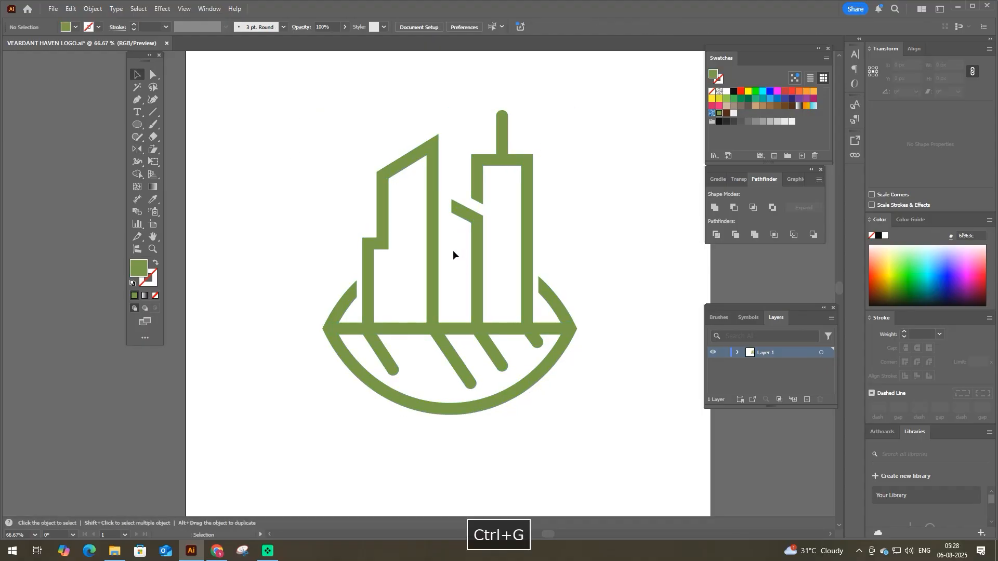
# - Extend the free end of the short sloped roof slightly towards the left building
pyautogui.press('a')
pyautogui.moveTo(450, 181); pyautogui.dragTo(446, 209)
pyautogui.scroll(1, 450, 208)
pyautogui.click(447, 247)
pyautogui.scroll(-1, 447, 246)
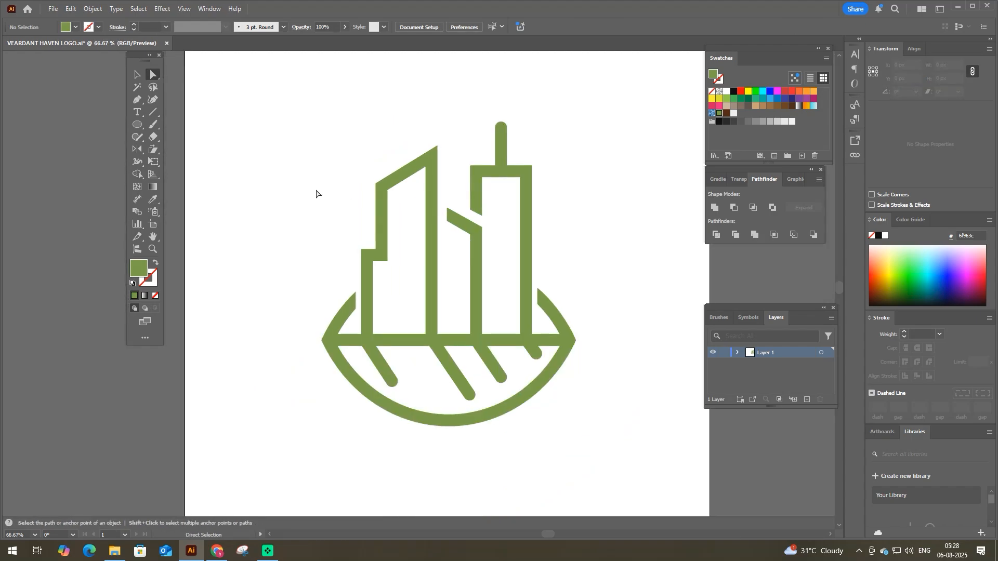
# - Draw a green square window about 29.5 px wide near the top of the tall right tower and duplicate it directly below
pyautogui.click(137, 124)
pyautogui.click(165, 127)
pyautogui.scroll(2, 481, 194)
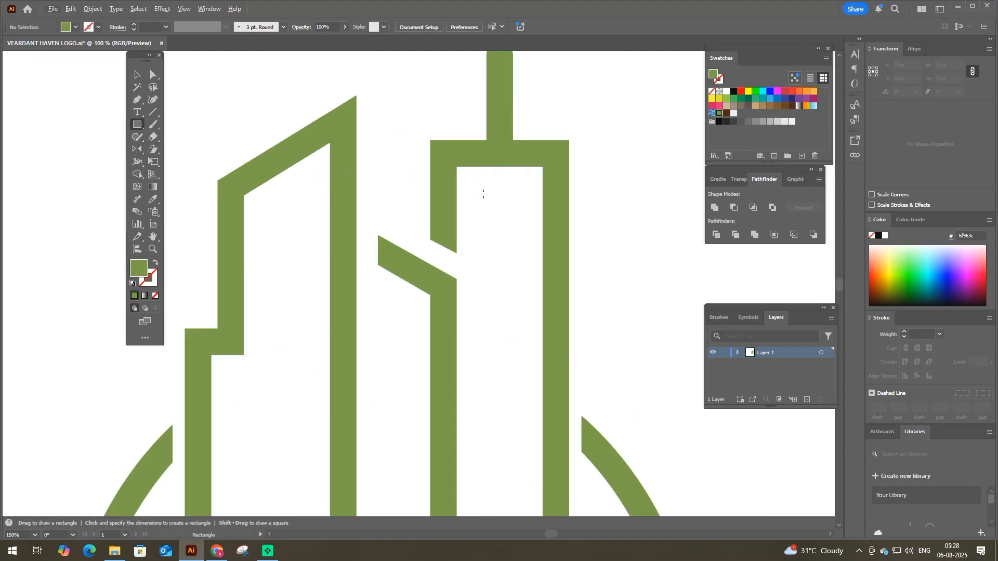
pyautogui.moveTo(486, 188); pyautogui.dragTo(508, 259)
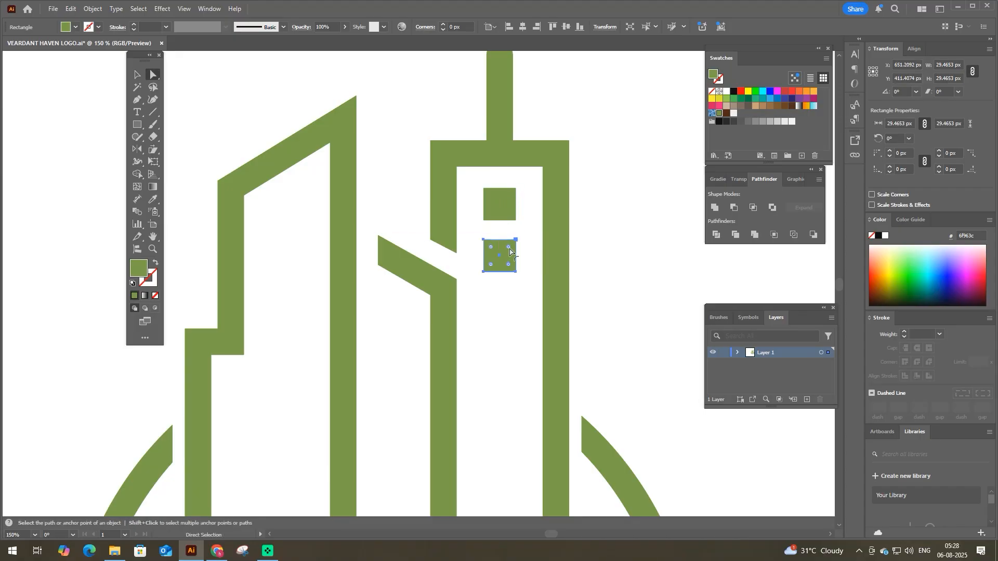
pyautogui.scroll(-1, 509, 249)
pyautogui.keyDown('shift'); pyautogui.click(504, 216); pyautogui.keyUp('shift')
pyautogui.moveTo(506, 215); pyautogui.dragTo(373, 223)
pyautogui.hotkey('ctrl', 'z')
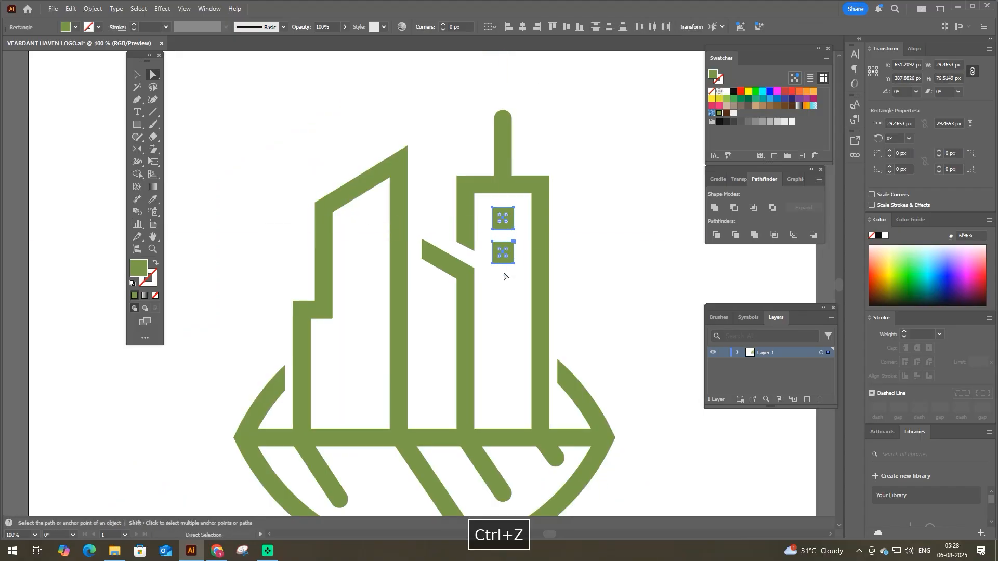
pyautogui.click(504, 275)
pyautogui.click(503, 218)
pyautogui.keyDown('shift'); pyautogui.click(503, 252); pyautogui.keyUp('shift')
pyautogui.moveTo(500, 250); pyautogui.dragTo(363, 243)
pyautogui.hotkey('ctrl', 'z')
pyautogui.click(519, 288)
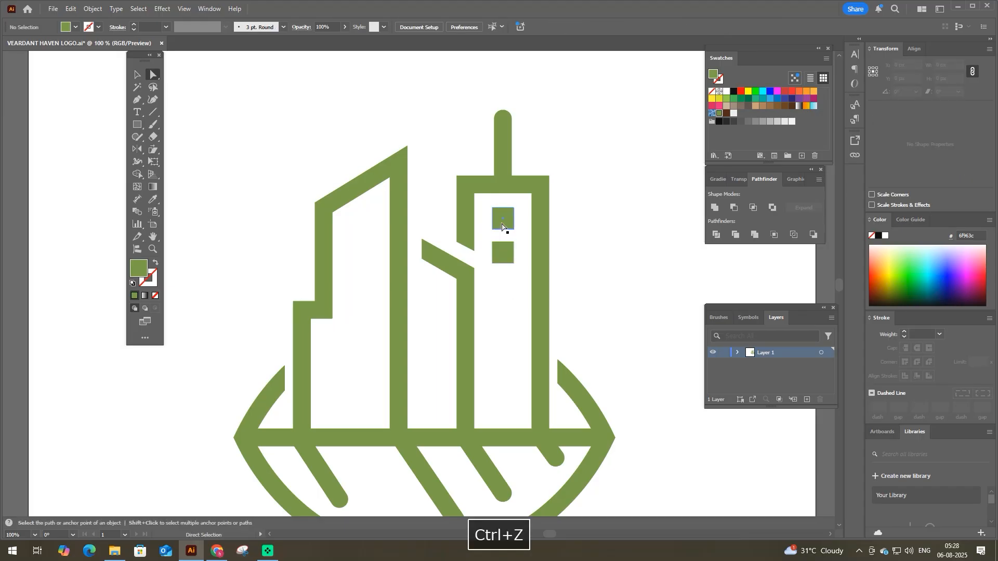
# - Copy the square windows into the upper part of the left building and repeat them downward as a column of three
pyautogui.moveTo(502, 226); pyautogui.dragTo(364, 269)
pyautogui.hotkey('ctrl', 'z')
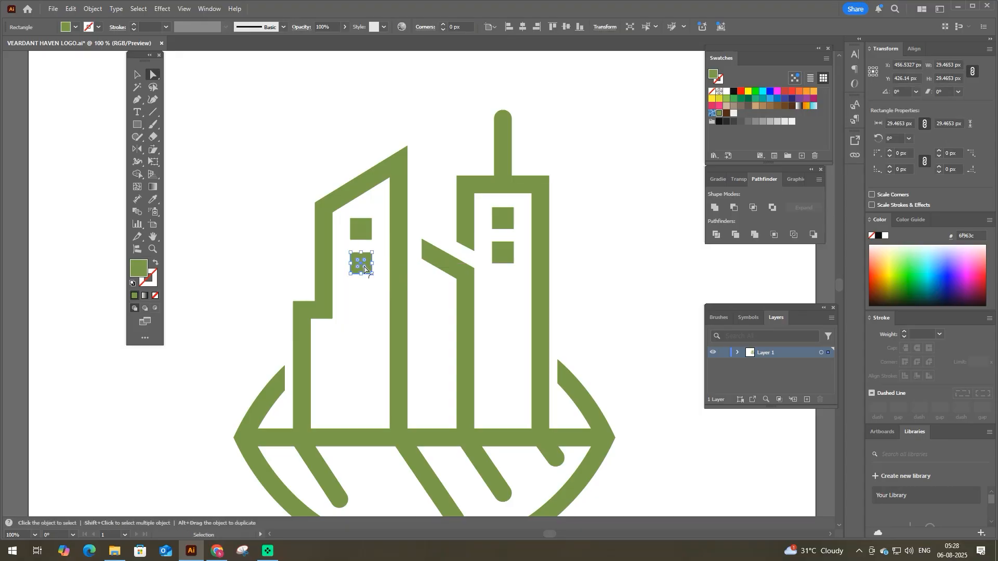
pyautogui.hotkey('ctrl', 'd')
pyautogui.click(383, 305)
pyautogui.scroll(-1, 383, 305)
pyautogui.press('v')
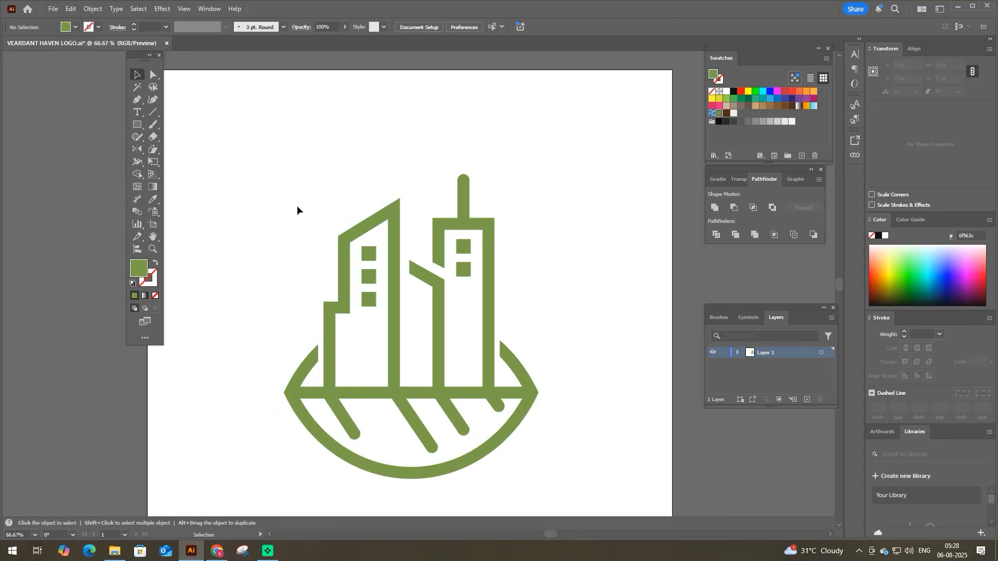
# - Group the logo mark with its windows and centre it horizontally on the artboard
pyautogui.moveTo(297, 205); pyautogui.dragTo(581, 445)
pyautogui.hotkey('ctrl', 'g')
pyautogui.click(557, 398)
pyautogui.moveTo(557, 201); pyautogui.dragTo(283, 480)
pyautogui.click(458, 26)
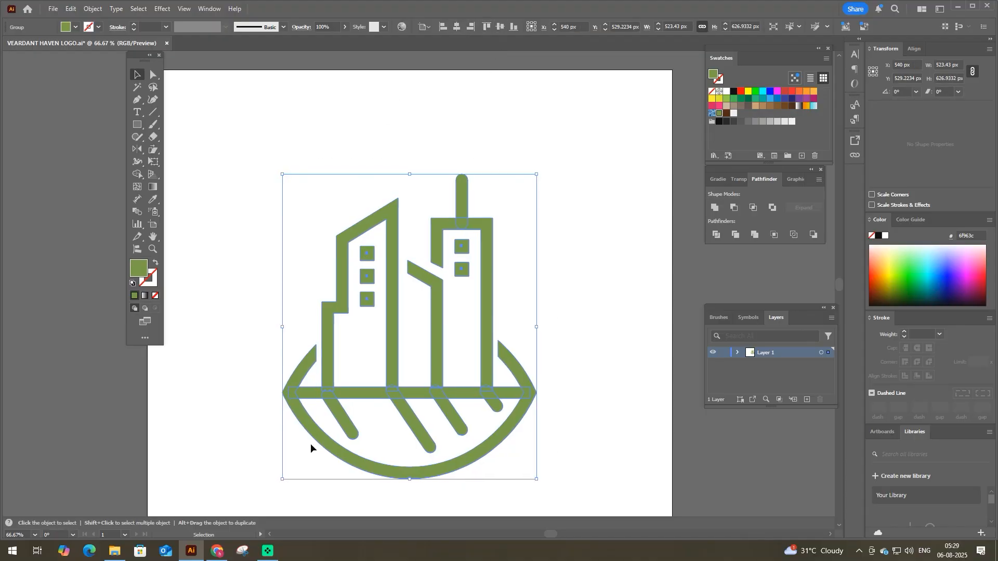
# - Scale the logo mark down proportionally to about 309 by 370 px, keeping its upper edge in place
pyautogui.hotkey('ctrl', 'g')
pyautogui.moveTo(411, 480); pyautogui.dragTo(416, 354)
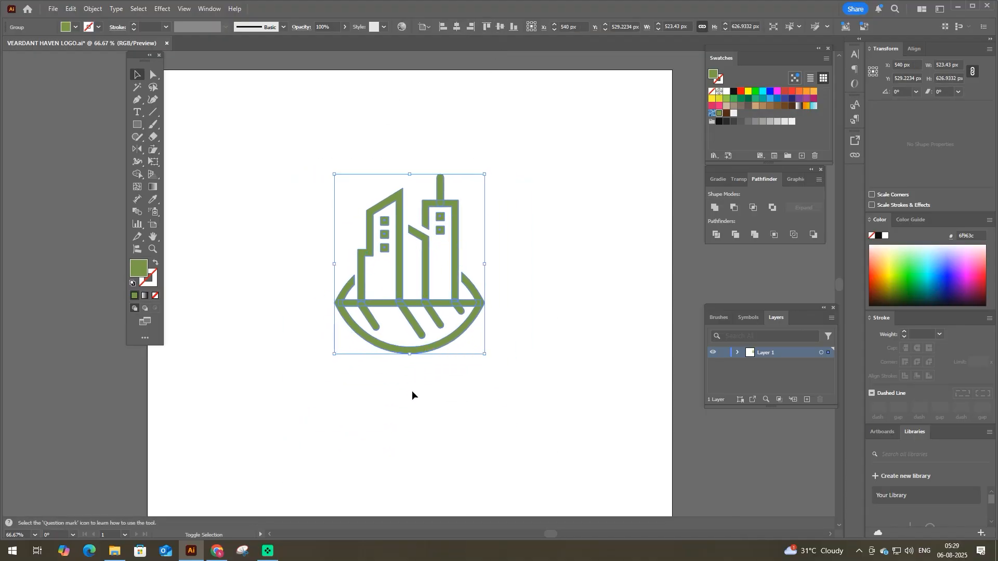
pyautogui.click(412, 390)
# - Add a light grey (efefef) background rectangle of 1080 by 1222.18 px over the whole artboard, behind the logo mark
pyautogui.click(141, 124)
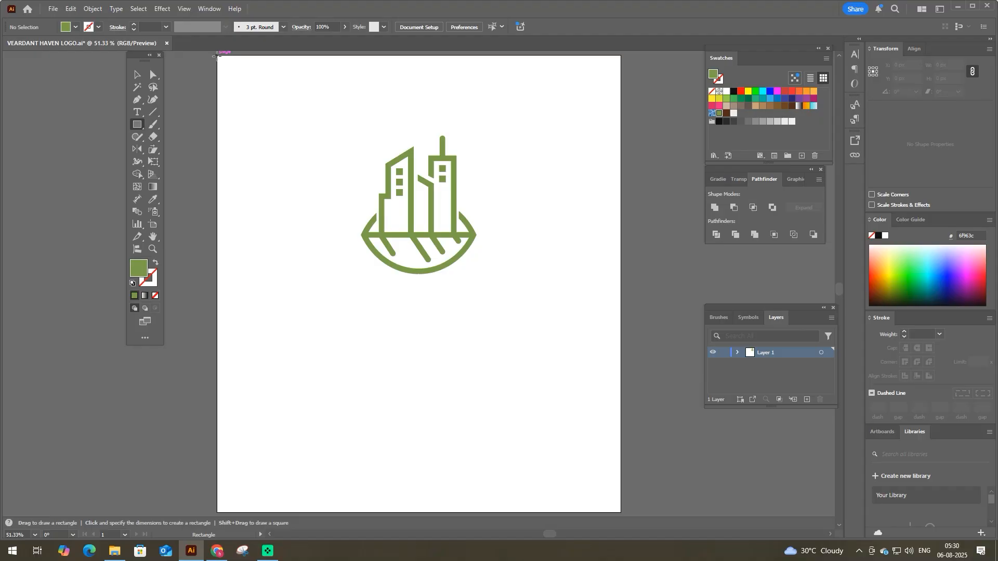
pyautogui.moveTo(217, 56)
pyautogui.mouseDown()
pyautogui.moveTo(598, 508)
pyautogui.moveTo(621, 512)
pyautogui.mouseUp()
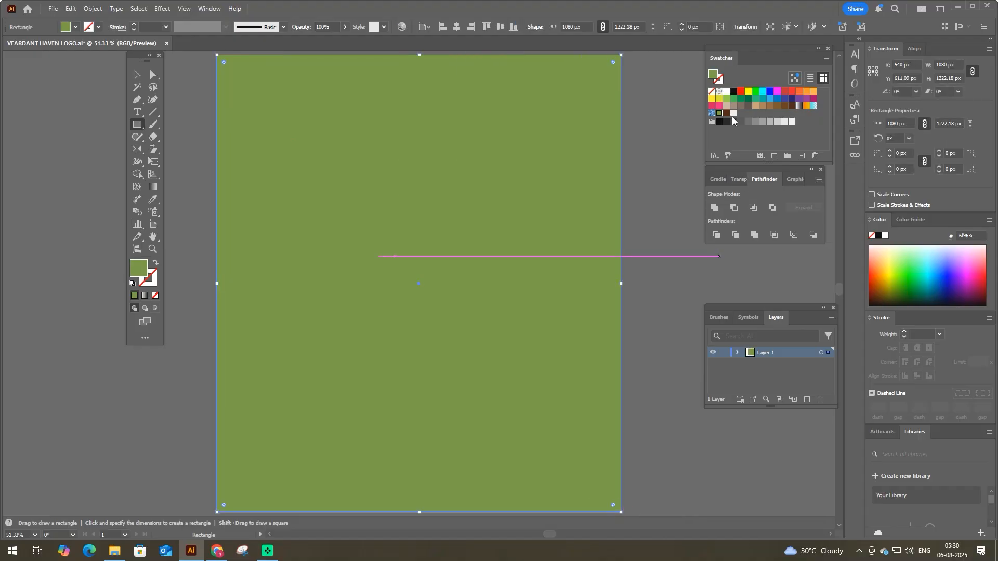
pyautogui.click(733, 113)
pyautogui.hotkey('ctrl', 'shift', '[')
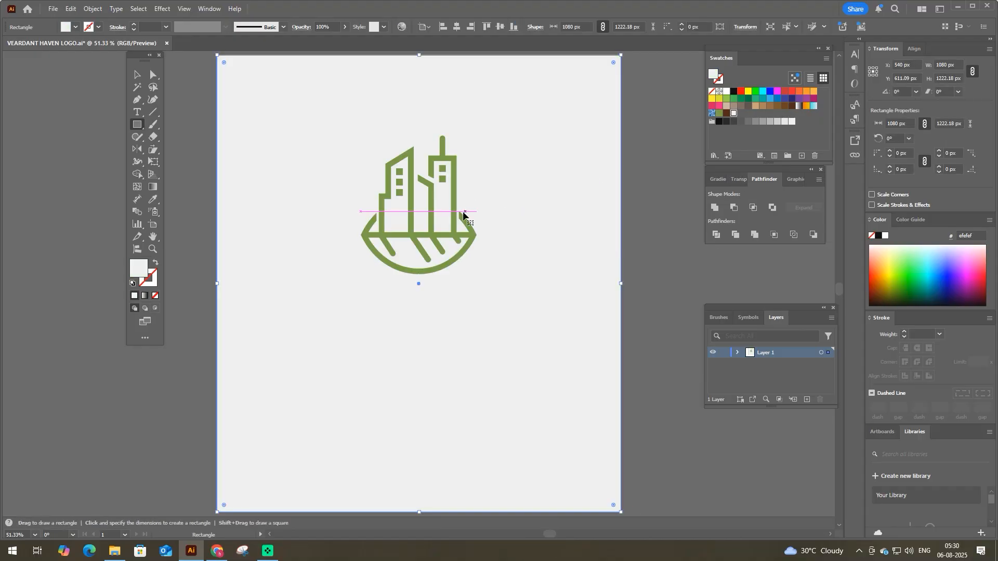
# - Group the logo mark again on top of the grey background
pyautogui.press('v')
pyautogui.click(412, 224)
pyautogui.hotkey('ctrl', 'g')
pyautogui.scroll(-1, 412, 223)
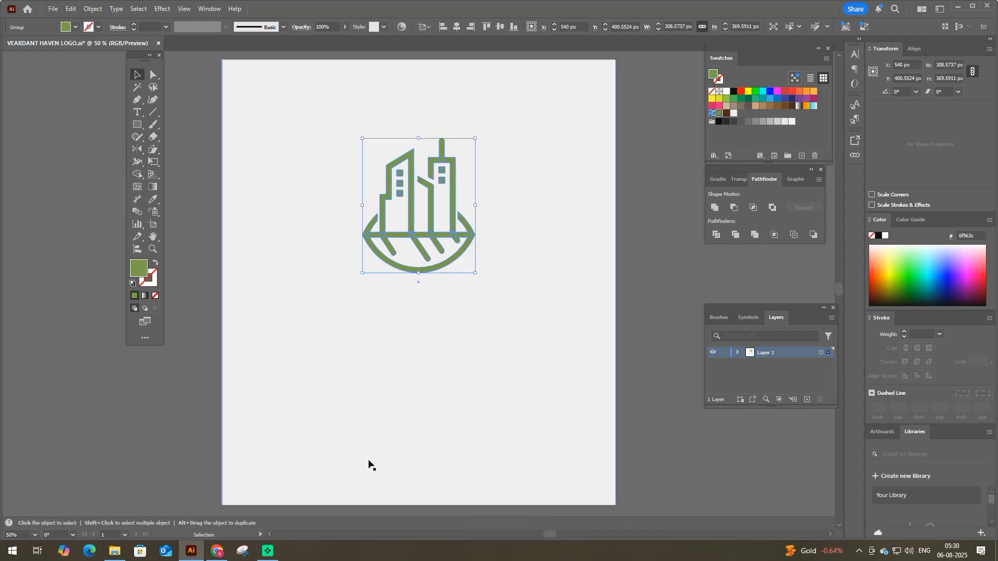
pyautogui.moveTo(382, 487); pyautogui.dragTo(383, 403)
pyautogui.click(373, 451)
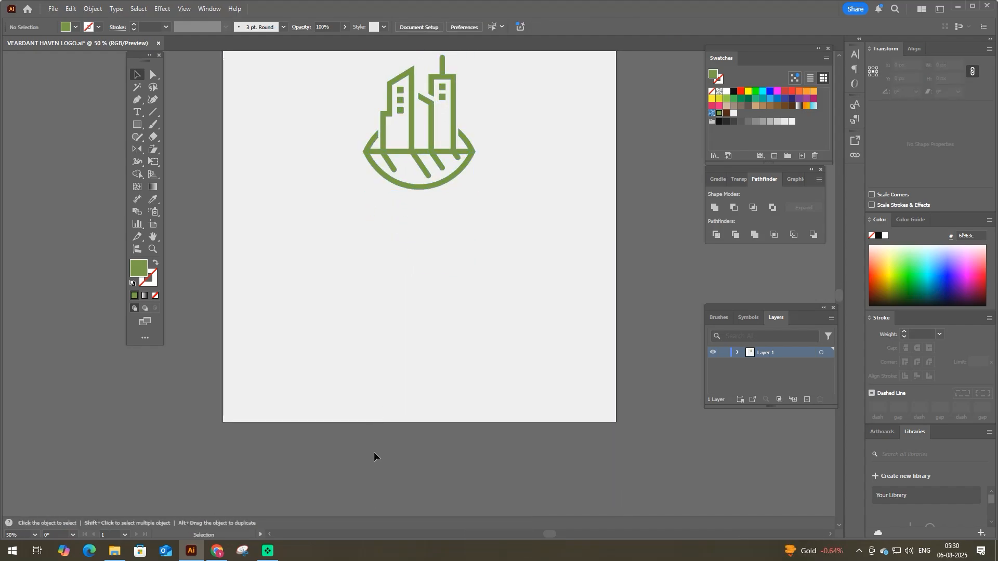
# - Place the "Verdant Haven" wordmark centred below the logo mark at about 626 px wide and colour it dark brown (471a02)
pyautogui.press('F9')
pyautogui.hotkey('ctrl', 'alt', '3')
pyautogui.moveTo(437, 472); pyautogui.dragTo(464, 224)
pyautogui.hotkey('ctrl', '0')
pyautogui.moveTo(512, 312); pyautogui.dragTo(534, 332)
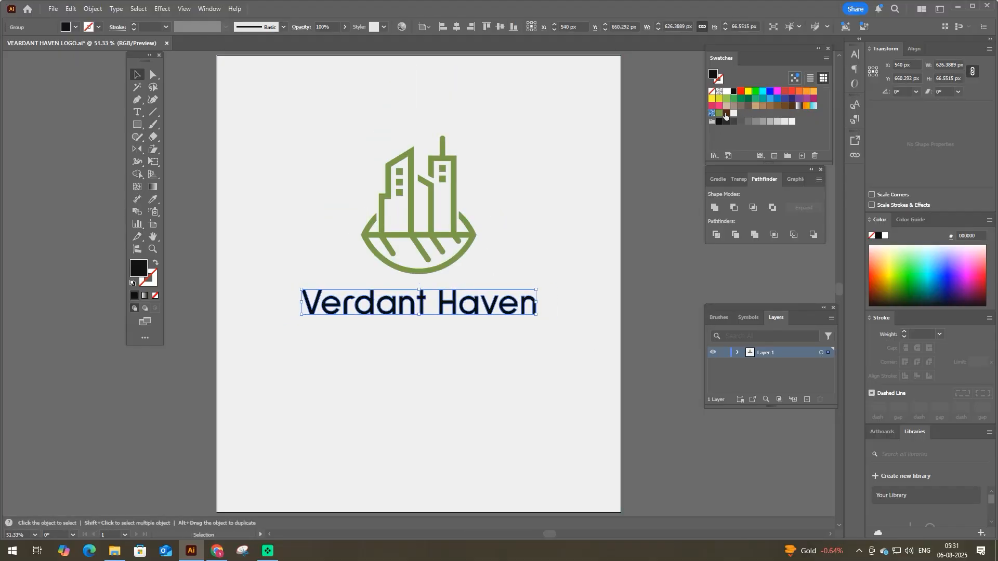
pyautogui.click(726, 113)
# - Group the logo mark with the wordmark and centre the group vertically on the artboard
pyautogui.moveTo(615, 123); pyautogui.dragTo(391, 368)
pyautogui.click(432, 276)
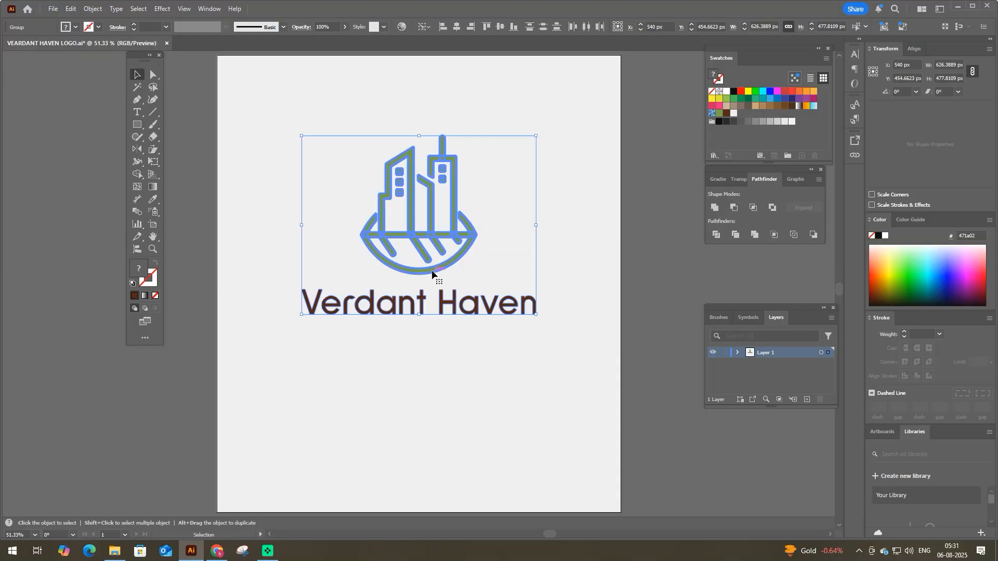
pyautogui.hotkey('ctrl', 'g')
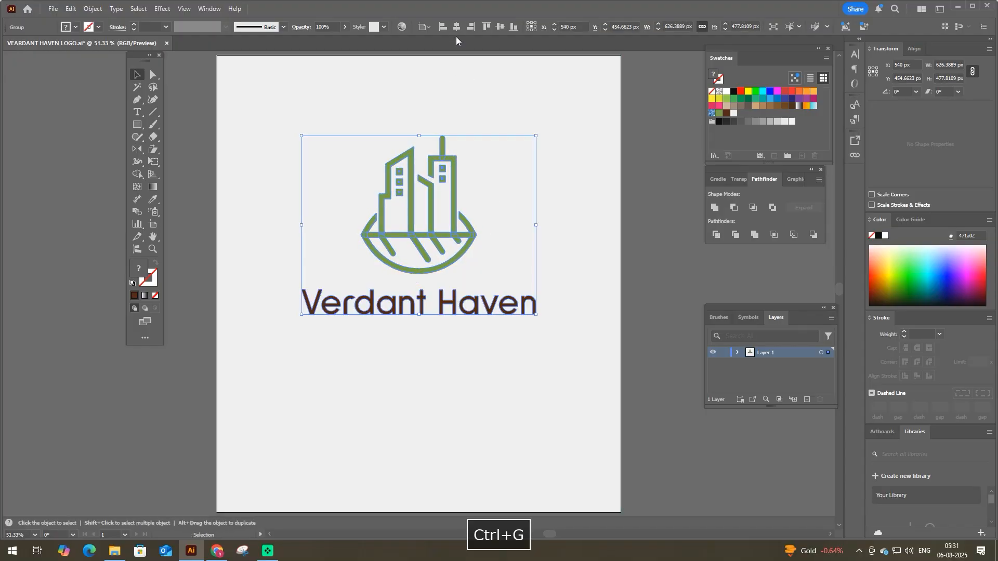
pyautogui.click(500, 26)
# - Enlarge the complete logo proportionally around its centre and save the file
pyautogui.moveTo(523, 373); pyautogui.dragTo(567, 456)
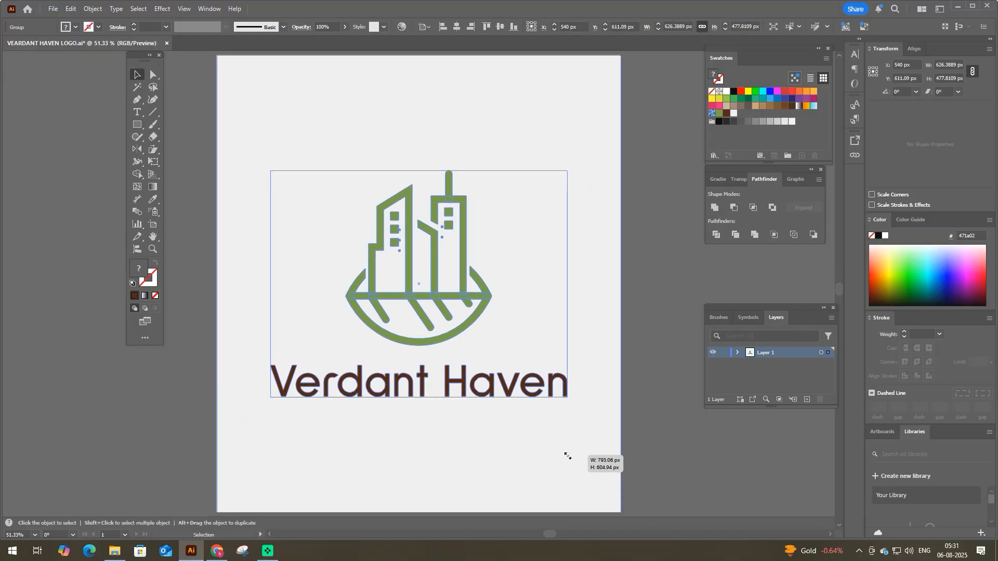
pyautogui.click(652, 385)
pyautogui.hotkey('ctrl', 's')
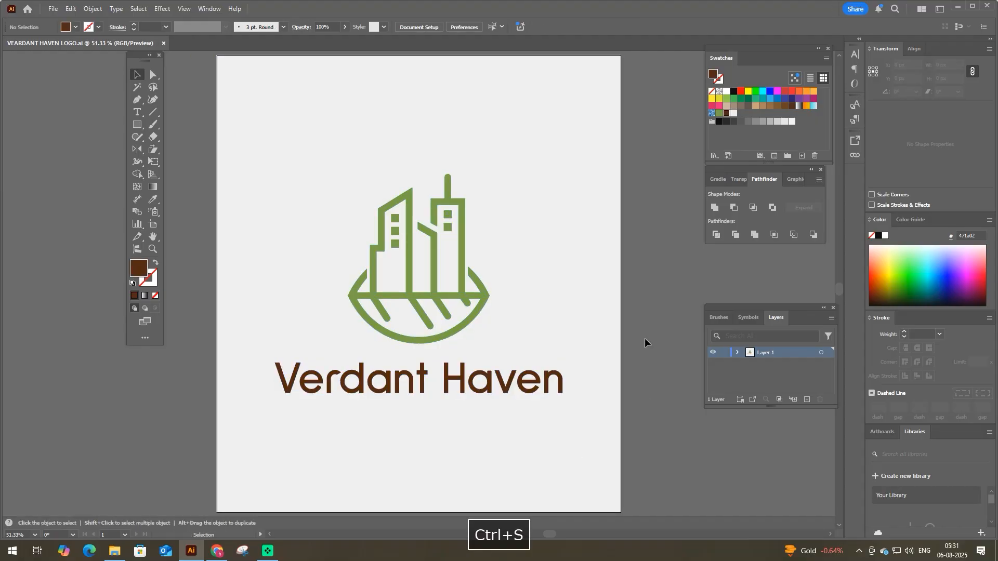